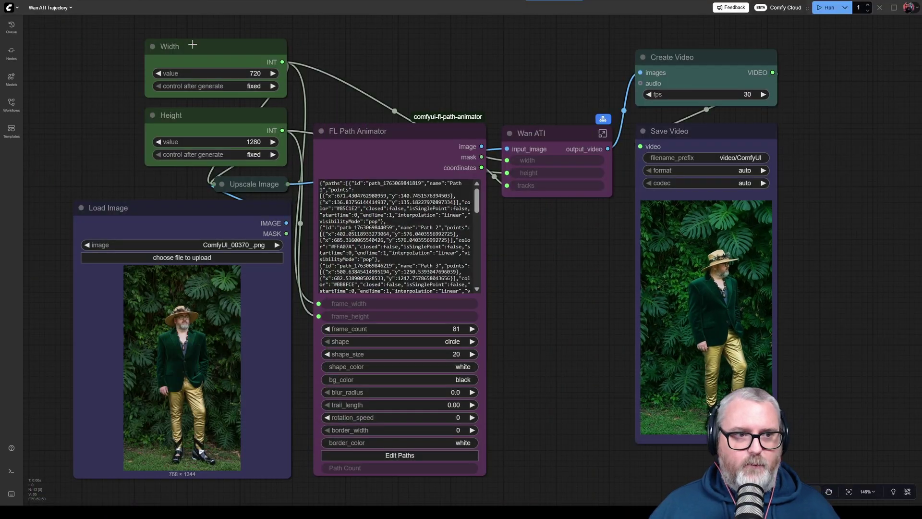
# Select the Height, Width and Load Image nodes in turn on the workflow canvas
pyautogui.click(219, 123)
pyautogui.click(221, 60)
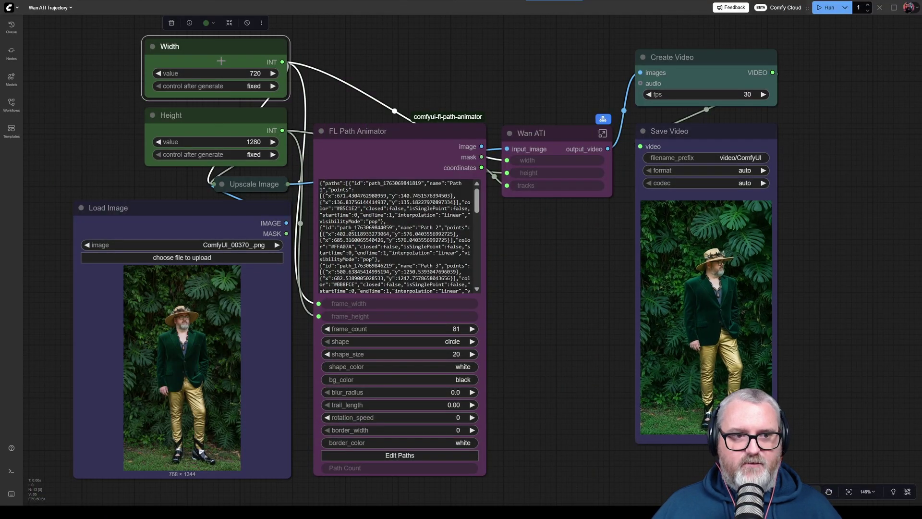
pyautogui.click(205, 221)
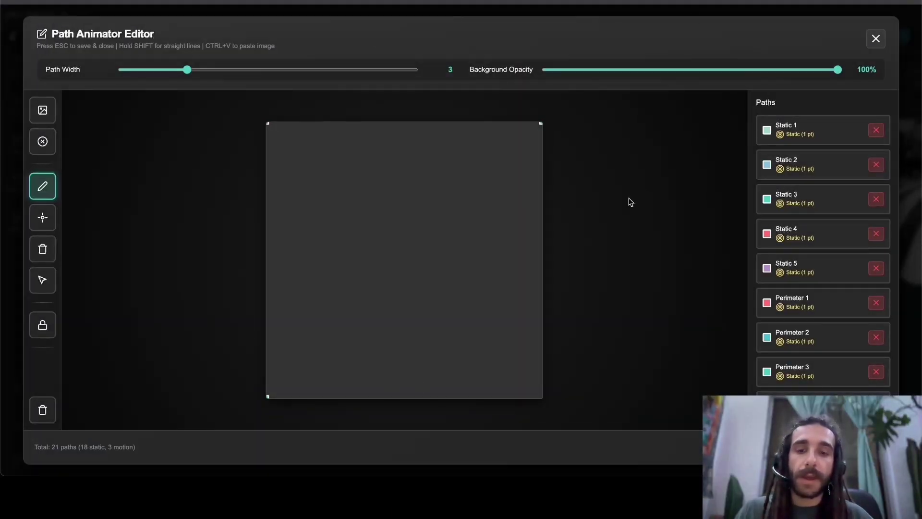
# Paste the crosswalk photo from the clipboard, allow clipboard access, and place a centre static point
pyautogui.hotkey('ctrl', 'v')
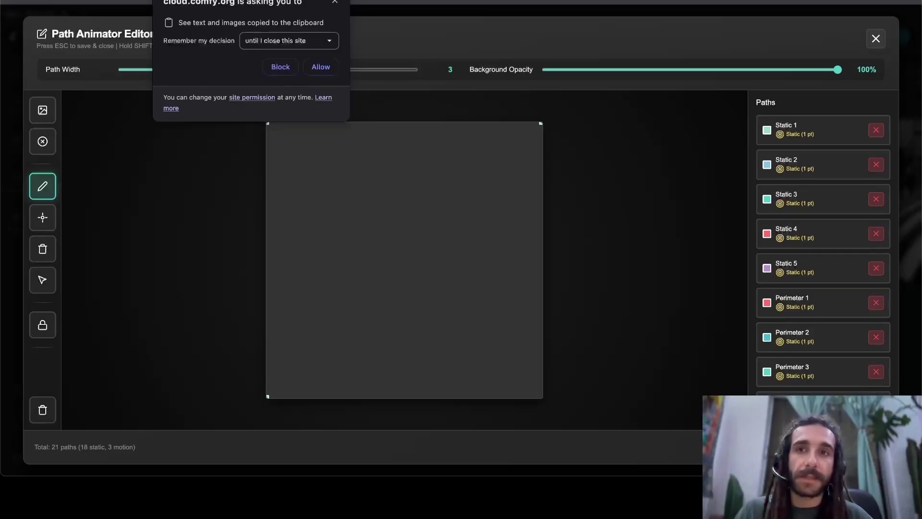
pyautogui.click(329, 66)
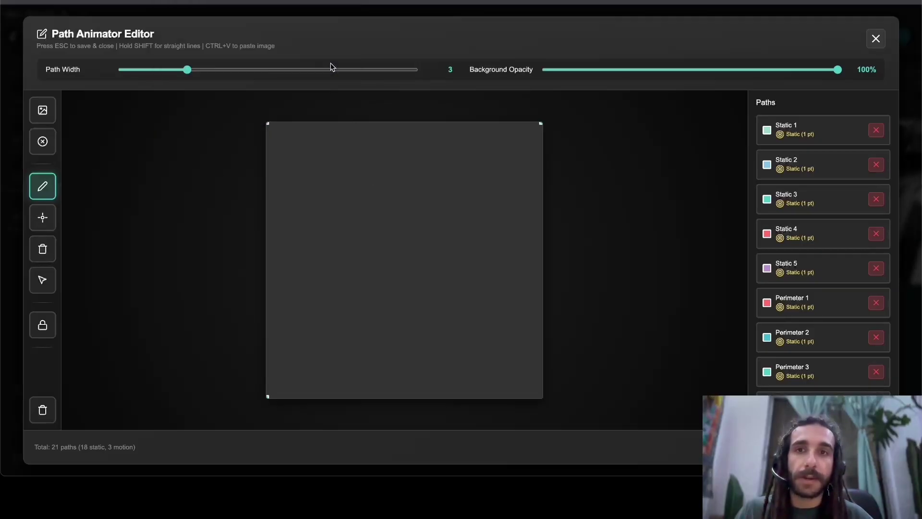
pyautogui.click(413, 257)
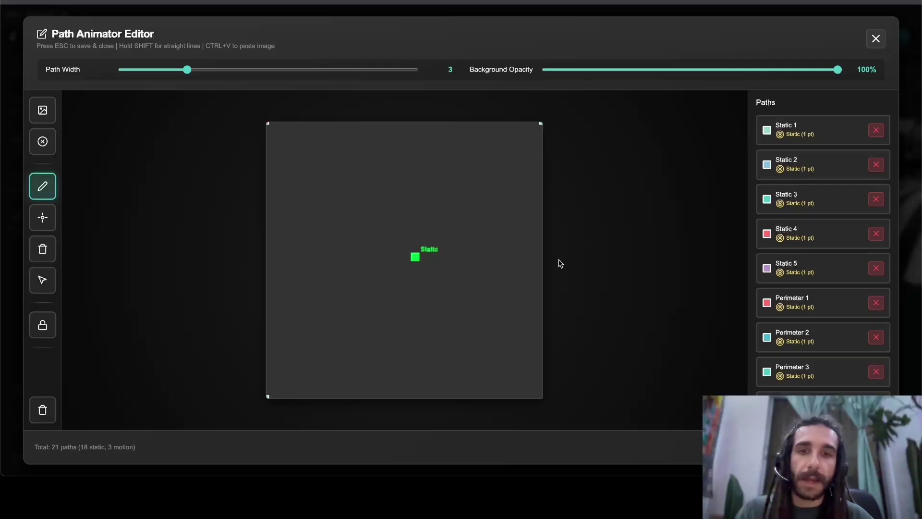
# Clear the editor's background image and paste the street photo back as the background
pyautogui.hotkey('ctrl', 'v')
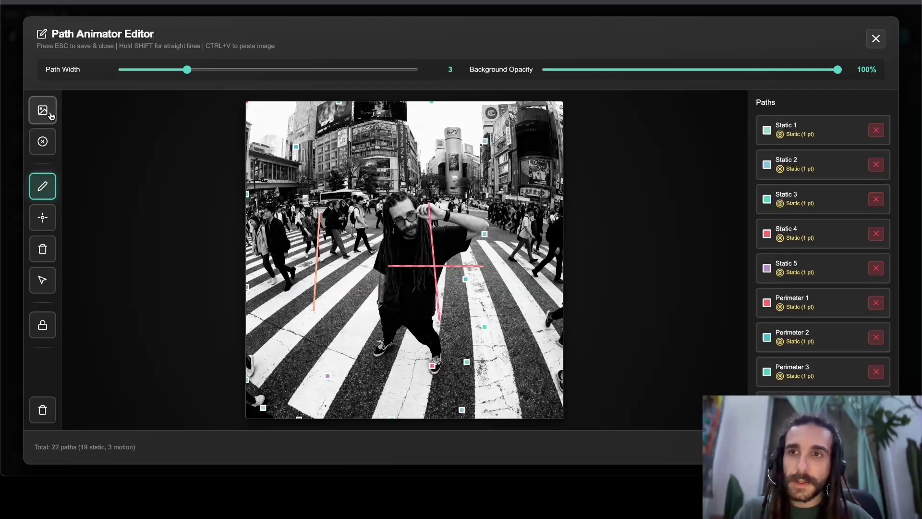
pyautogui.click(51, 115)
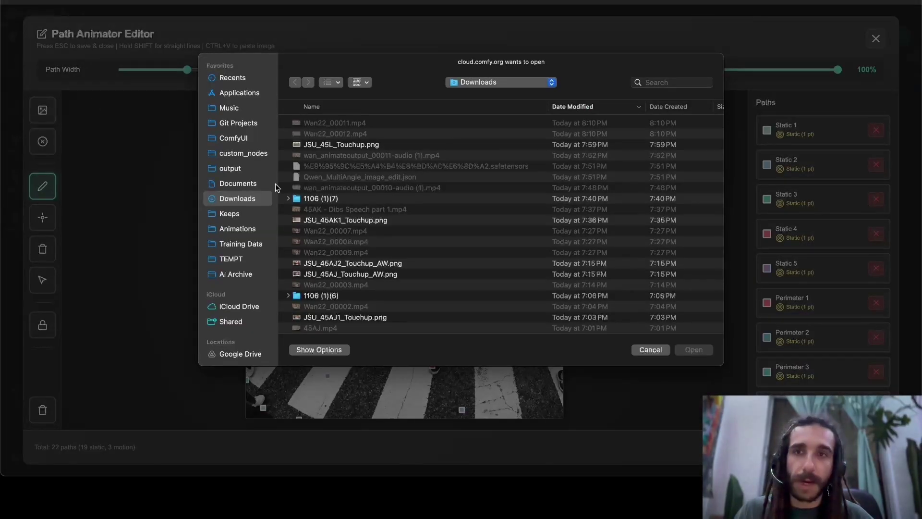
pyautogui.press('Escape')
pyautogui.click(42, 145)
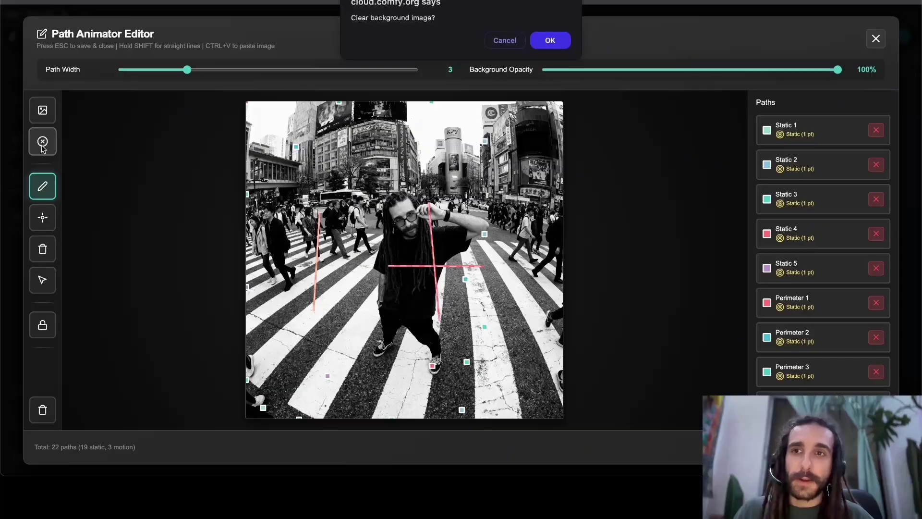
pyautogui.click(548, 40)
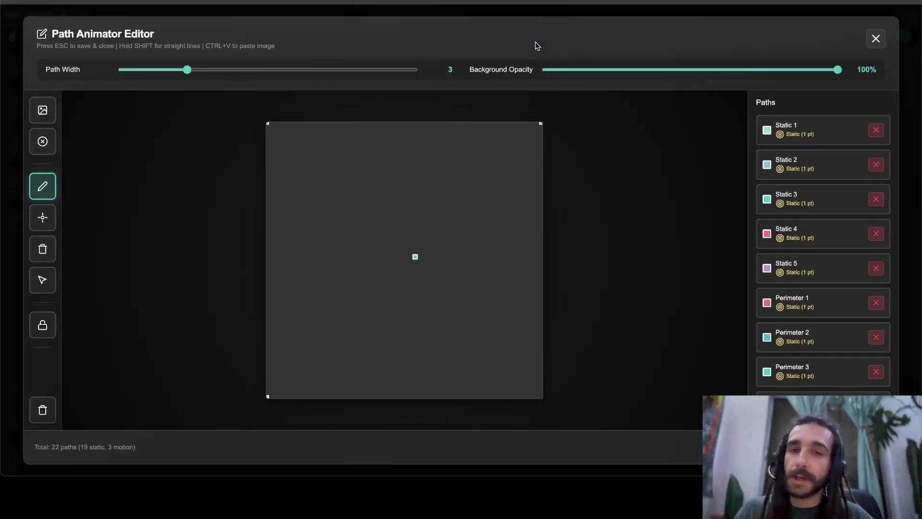
pyautogui.hotkey('ctrl', 'v')
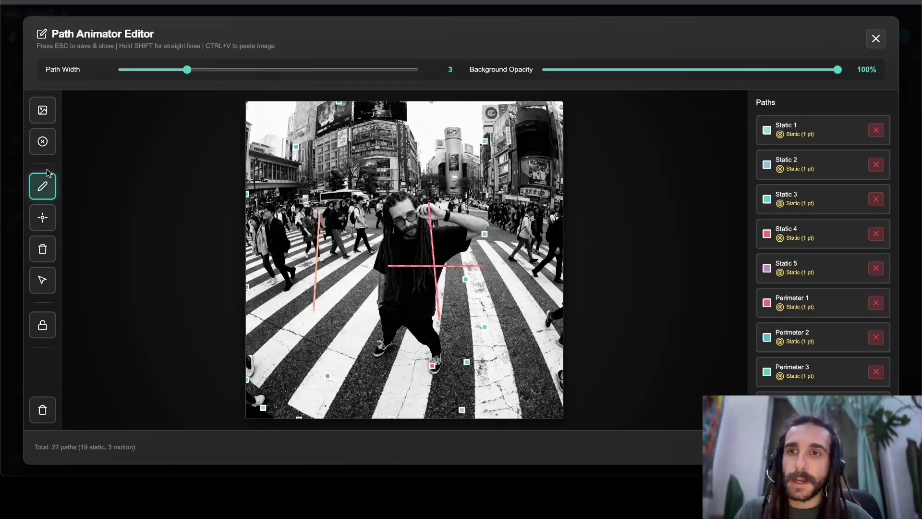
# Clear all existing paths and sketch a test motion path down the man's body
pyautogui.click(43, 410)
pyautogui.press('Return')
pyautogui.moveTo(417, 161)
pyautogui.mouseDown()
pyautogui.moveTo(370, 182)
pyautogui.moveTo(366, 250)
pyautogui.moveTo(425, 288)
pyautogui.moveTo(362, 333)
pyautogui.moveTo(383, 354)
pyautogui.mouseUp()
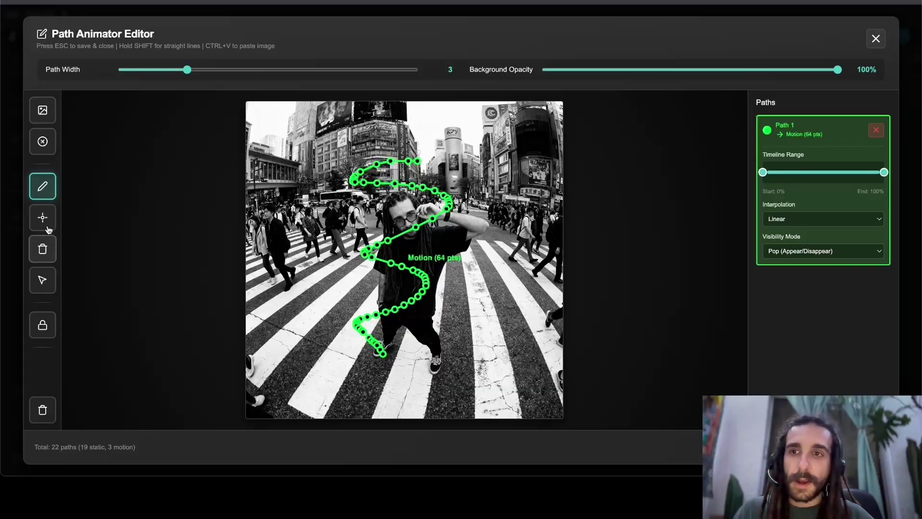
# Place eleven test static pins on the man, then start clearing all paths again
pyautogui.click(43, 218)
pyautogui.click(311, 227)
pyautogui.click(310, 169)
pyautogui.click(441, 143)
pyautogui.click(471, 188)
pyautogui.click(471, 239)
pyautogui.click(439, 230)
pyautogui.click(474, 226)
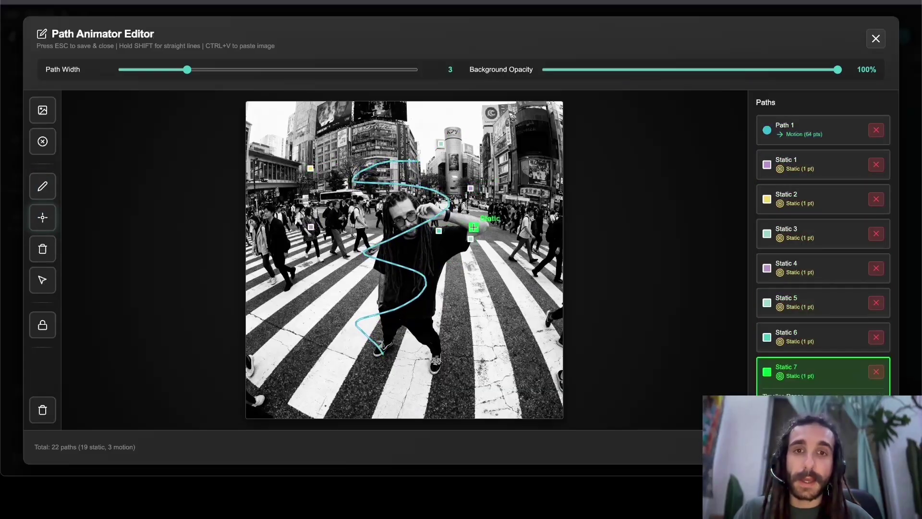
pyautogui.click(427, 211)
pyautogui.click(397, 209)
pyautogui.click(397, 249)
pyautogui.click(410, 276)
pyautogui.click(43, 409)
# Confirm the clear, then pin the man's head, chest, waist, arm, shoulder, torso, legs and feet with static points
pyautogui.click(550, 40)
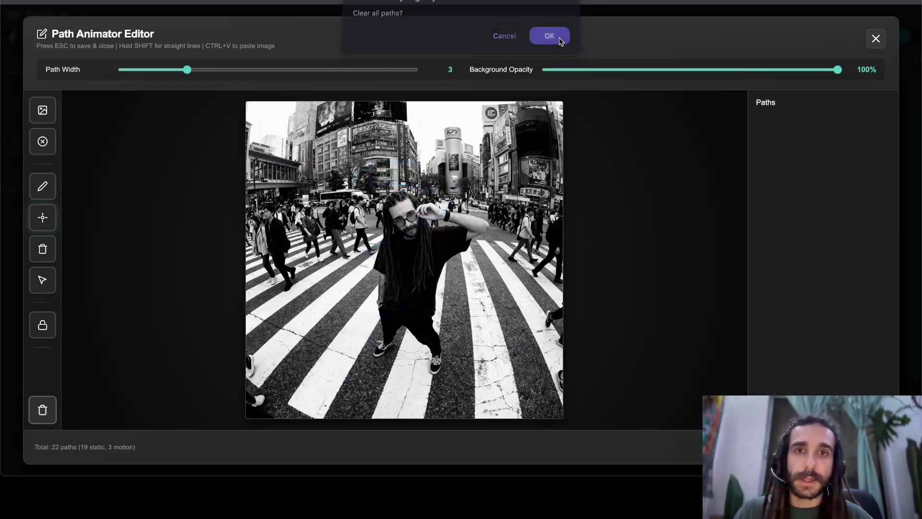
pyautogui.click(398, 203)
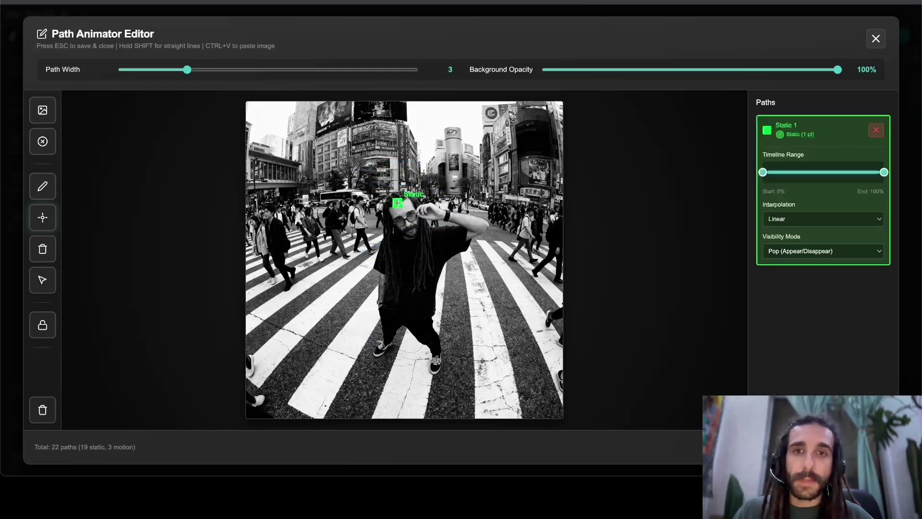
pyautogui.click(383, 259)
pyautogui.click(381, 299)
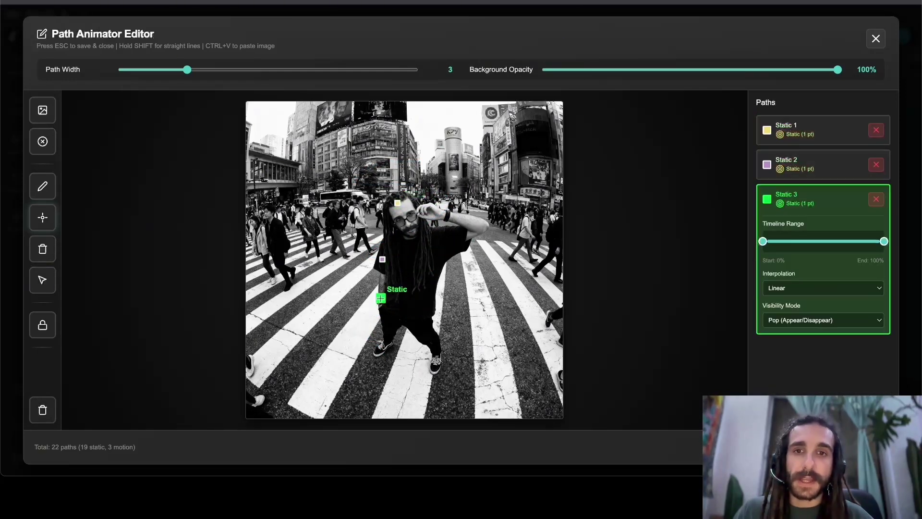
pyautogui.click(378, 349)
pyautogui.click(439, 366)
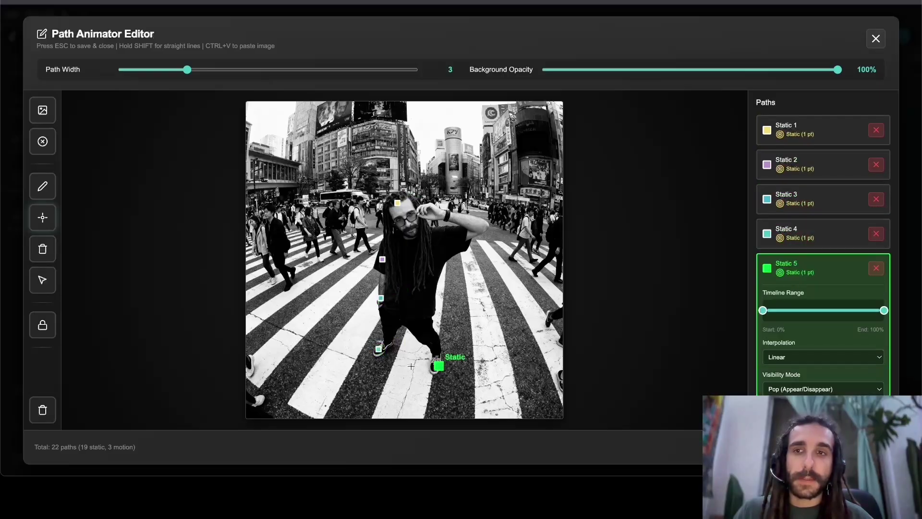
pyautogui.click(483, 226)
pyautogui.click(429, 210)
pyautogui.click(436, 249)
pyautogui.click(460, 246)
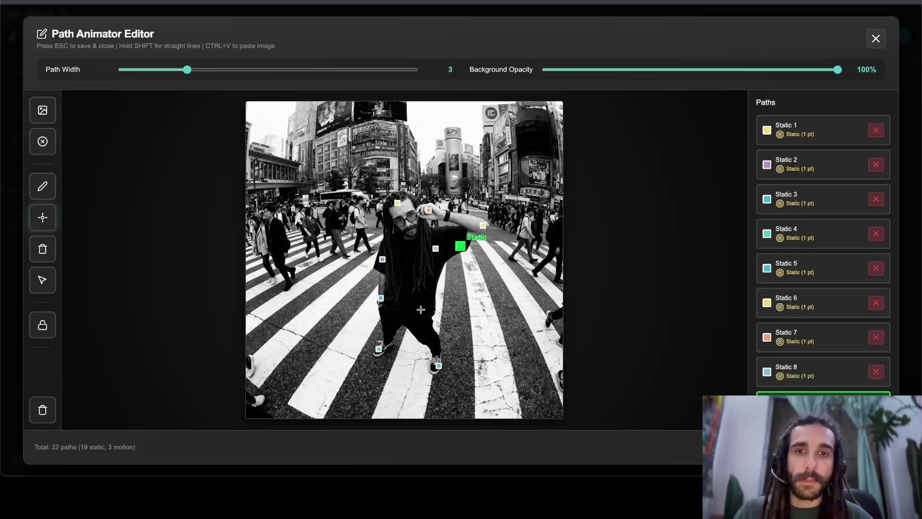
pyautogui.click(422, 309)
pyautogui.click(430, 336)
# Draw four freehand motion paths across the lower crosswalk and through the crowds
pyautogui.click(43, 186)
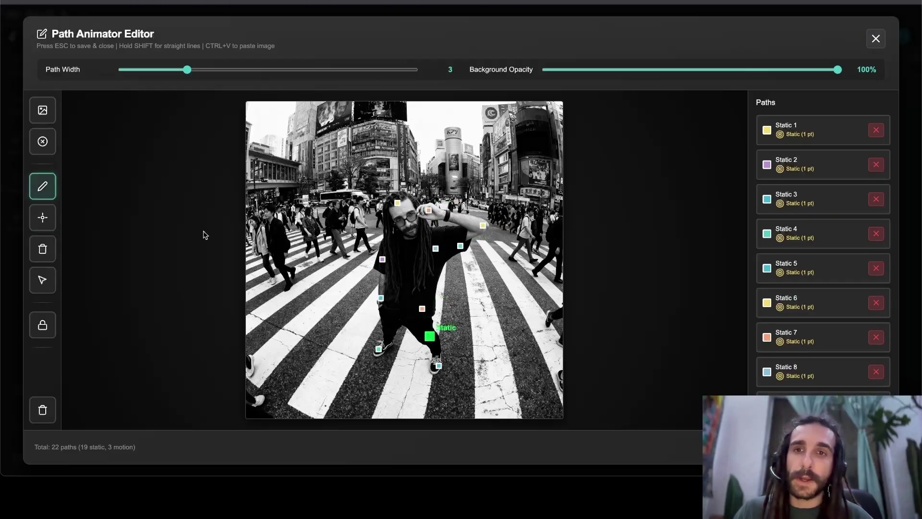
pyautogui.moveTo(259, 310)
pyautogui.mouseDown()
pyautogui.moveTo(285, 318)
pyautogui.moveTo(298, 344)
pyautogui.moveTo(341, 372)
pyautogui.moveTo(427, 394)
pyautogui.mouseUp()
pyautogui.click(538, 337)
pyautogui.moveTo(538, 337); pyautogui.dragTo(456, 311)
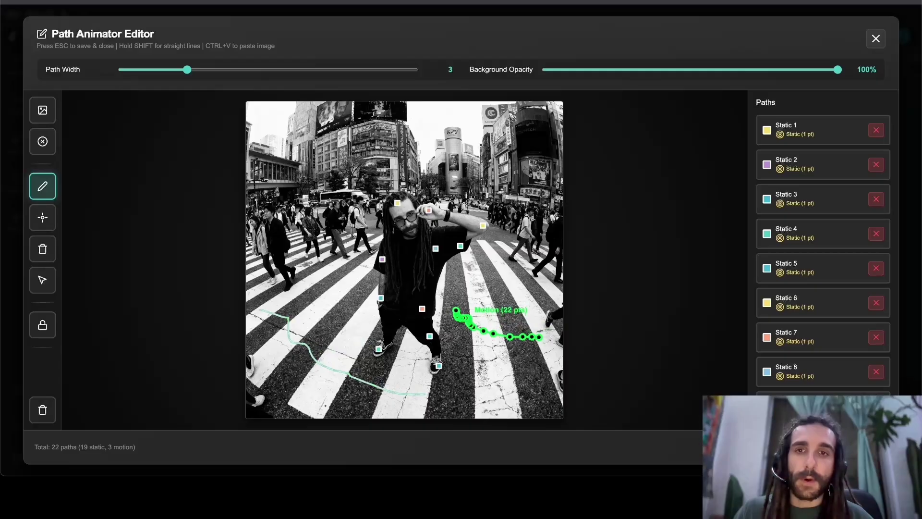
pyautogui.moveTo(292, 200); pyautogui.dragTo(349, 210)
pyautogui.moveTo(539, 198); pyautogui.dragTo(378, 157)
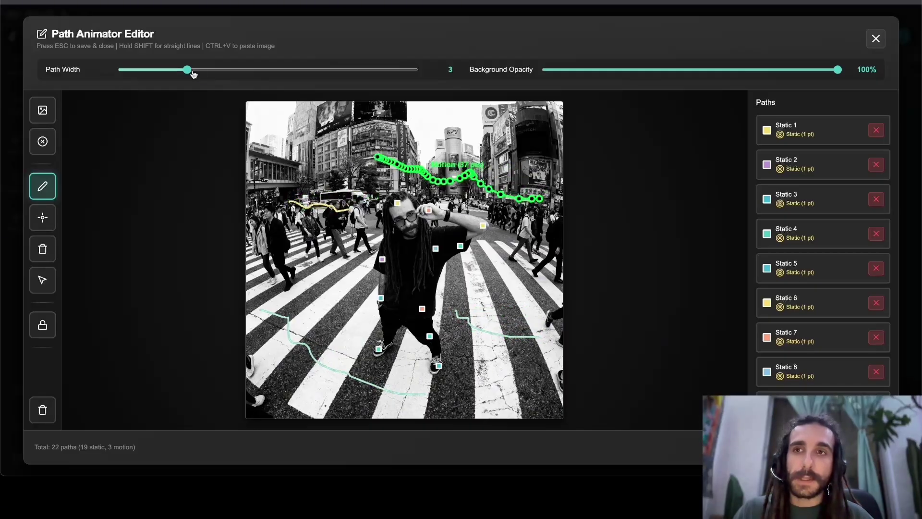
# Set path width to 10 and background opacity to 50%, then browse the static pins
pyautogui.moveTo(187, 70); pyautogui.dragTo(423, 69)
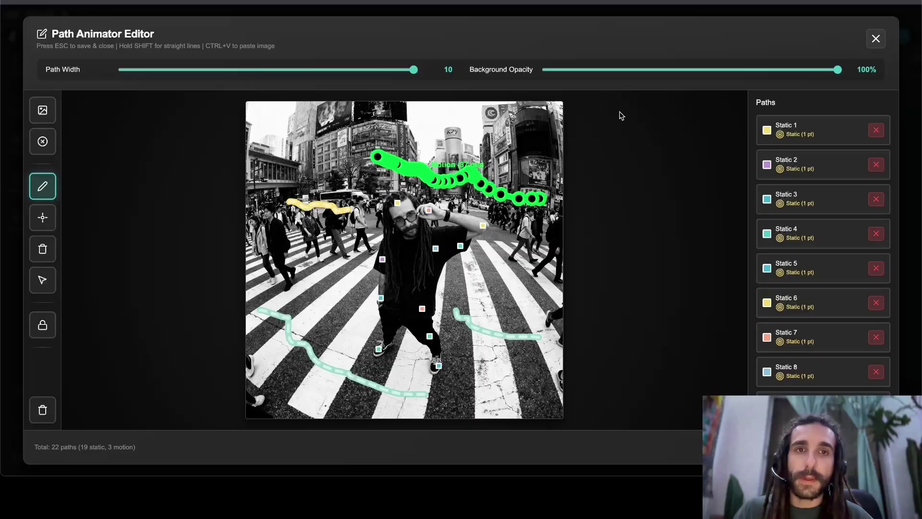
pyautogui.moveTo(837, 70); pyautogui.dragTo(546, 69)
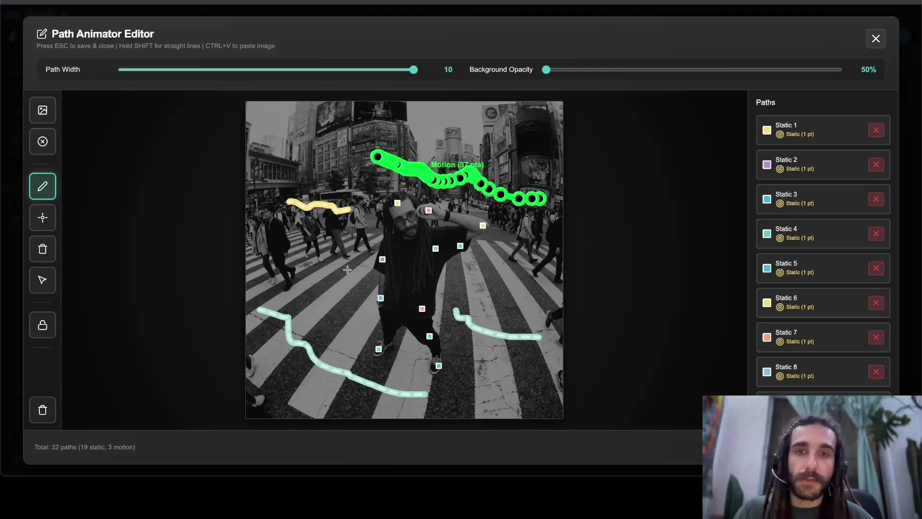
pyautogui.click(794, 244)
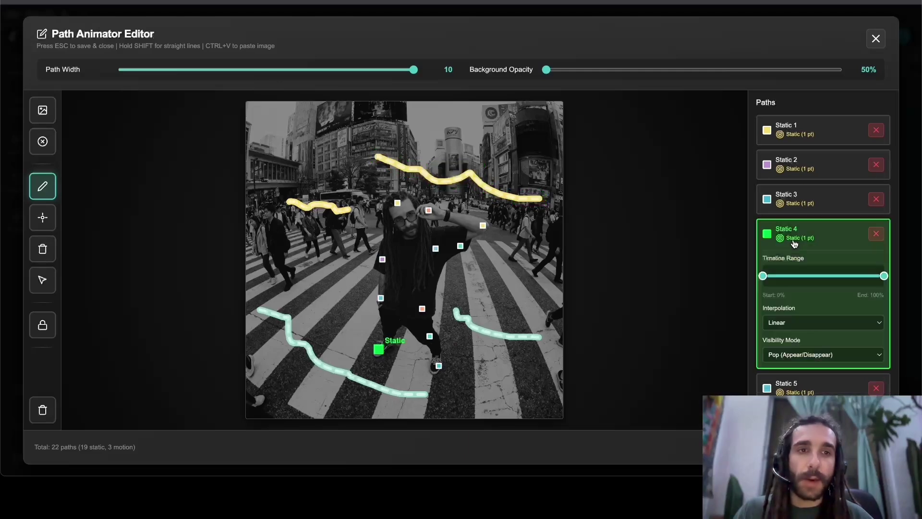
pyautogui.click(818, 210)
pyautogui.click(824, 170)
pyautogui.scroll(-3, 817, 201)
# Shift Static 7's timeline start to 23% so it runs 23%–68%
pyautogui.click(822, 329)
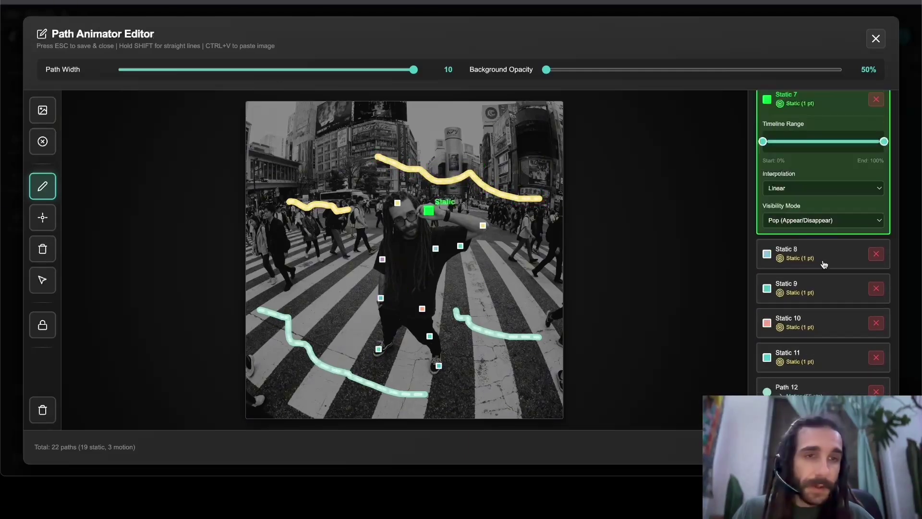
pyautogui.scroll(2, 824, 265)
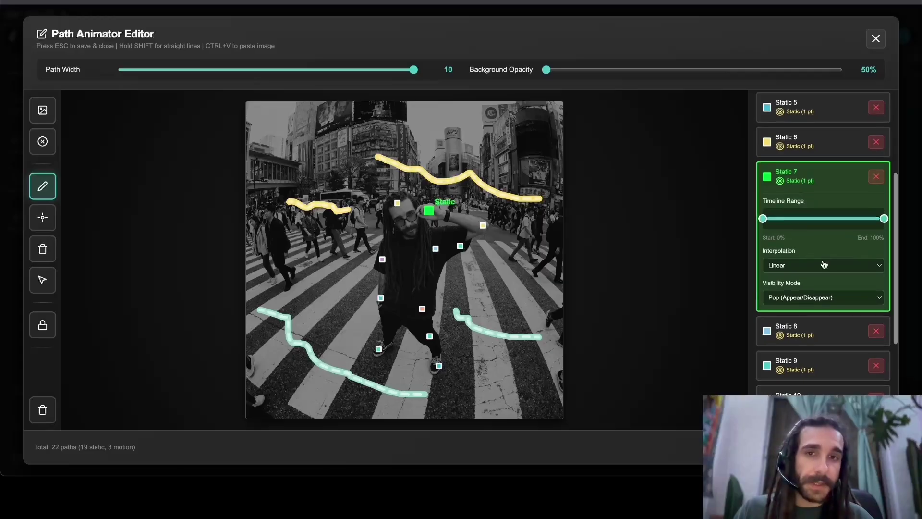
pyautogui.scroll(-1, 825, 264)
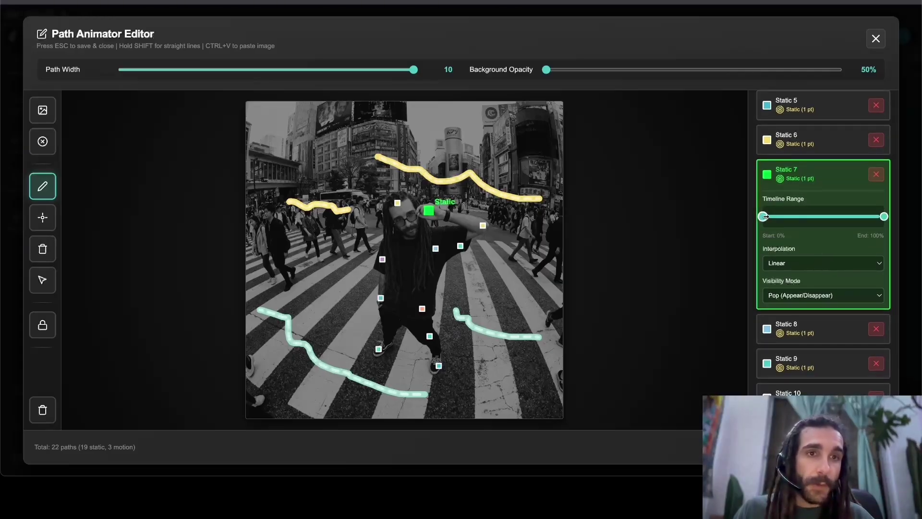
pyautogui.moveTo(765, 217); pyautogui.dragTo(791, 216)
pyautogui.moveTo(884, 216); pyautogui.dragTo(845, 215)
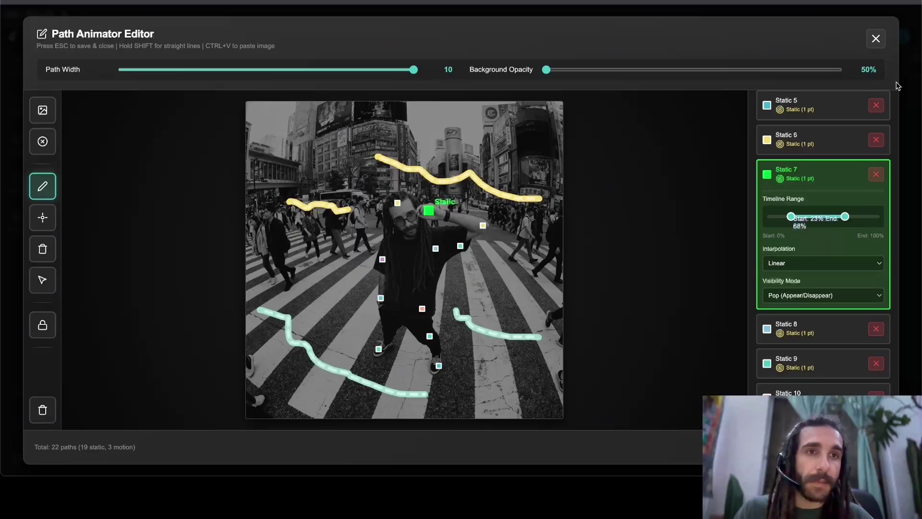
# Close the path editor and add an Apply ControlNet node by searching 'control'
pyautogui.press('Escape')
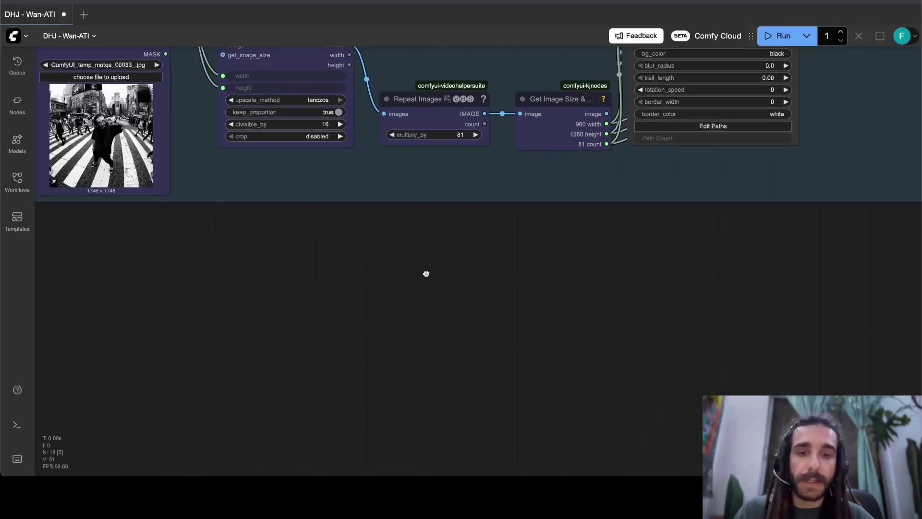
pyautogui.doubleClick(426, 272)
pyautogui.write('control')
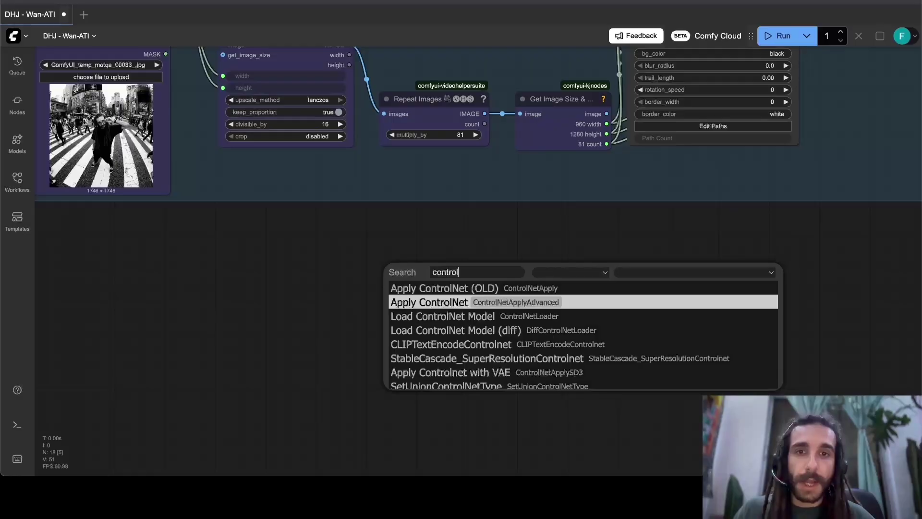
pyautogui.click(475, 302)
pyautogui.scroll(5, 540, 364)
pyautogui.scroll(8, 540, 364)
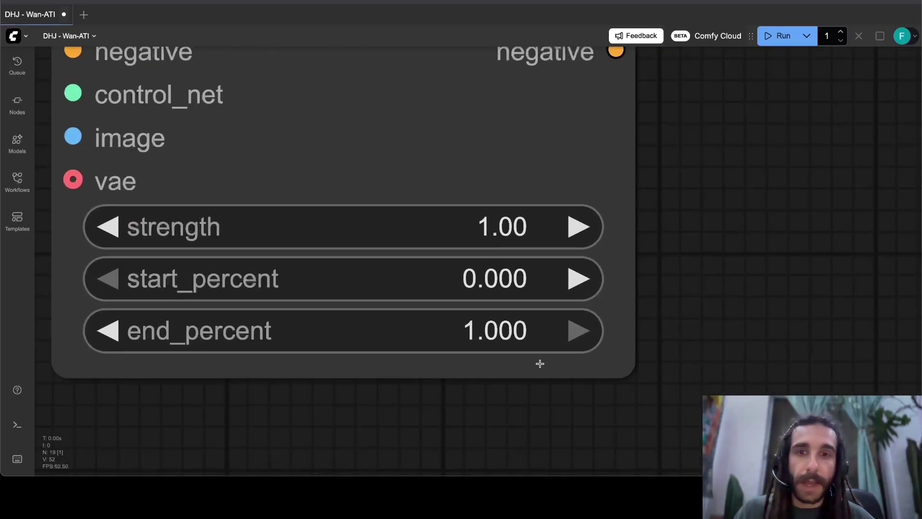
# Set Apply ControlNet start_percent to 0.198 and end_percent to 0.750
pyautogui.moveTo(496, 267); pyautogui.dragTo(662, 287)
pyautogui.click(520, 334)
pyautogui.write('.75')
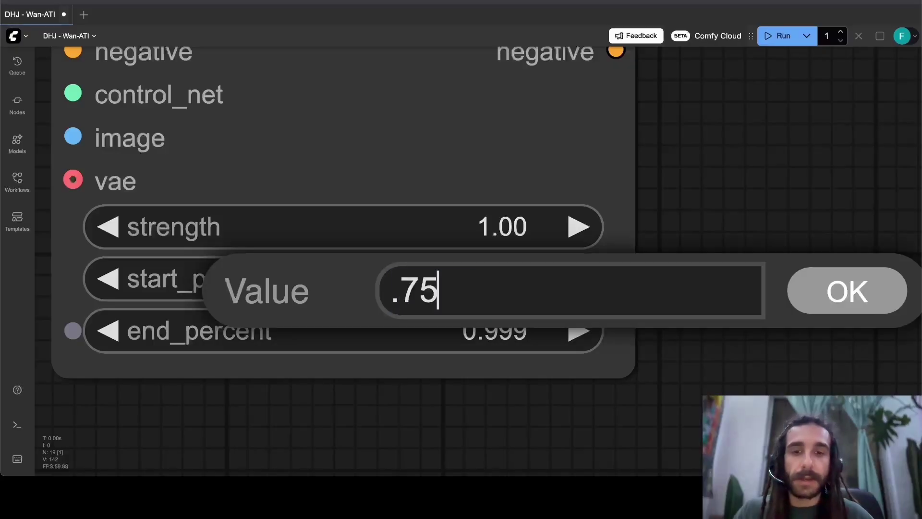
pyautogui.press('Return')
# Return to the FL Path Animator node and reopen its path editor
pyautogui.scroll(-10, 638, 181)
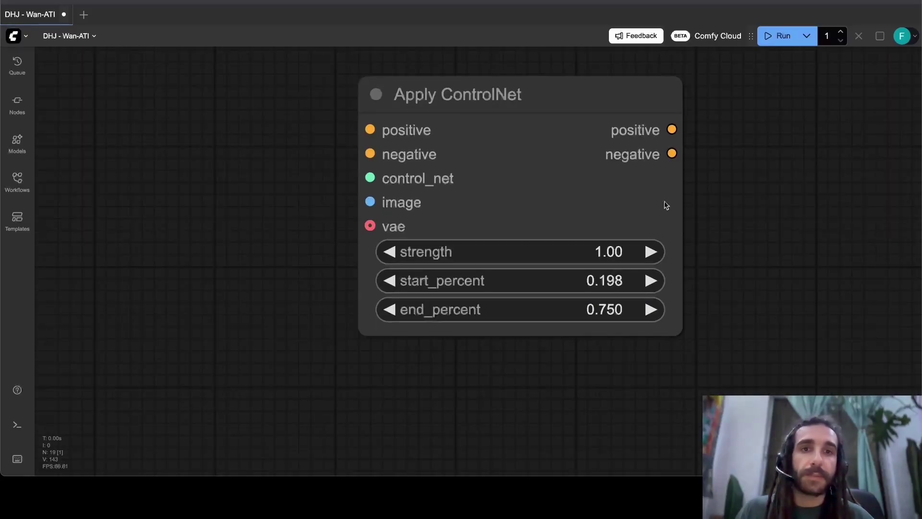
pyautogui.moveTo(620, 163); pyautogui.dragTo(498, 261)
pyautogui.scroll(5, 498, 261)
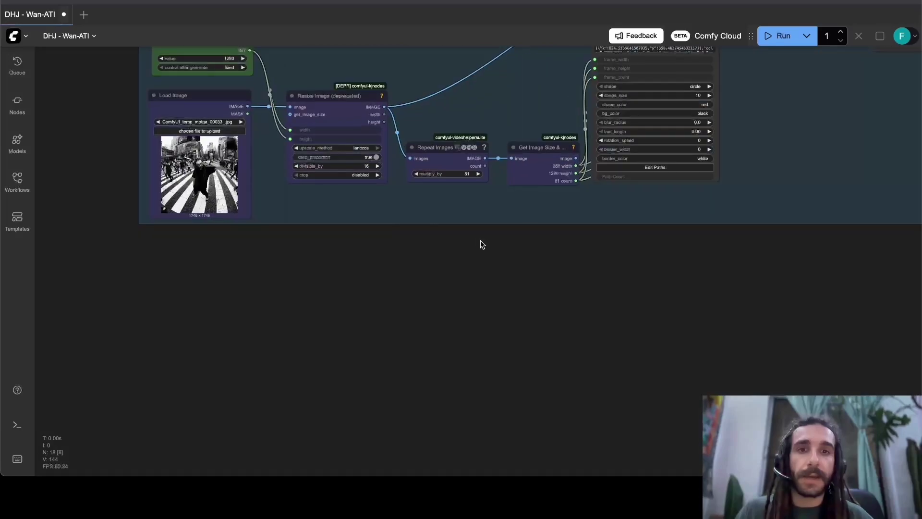
pyautogui.click(655, 186)
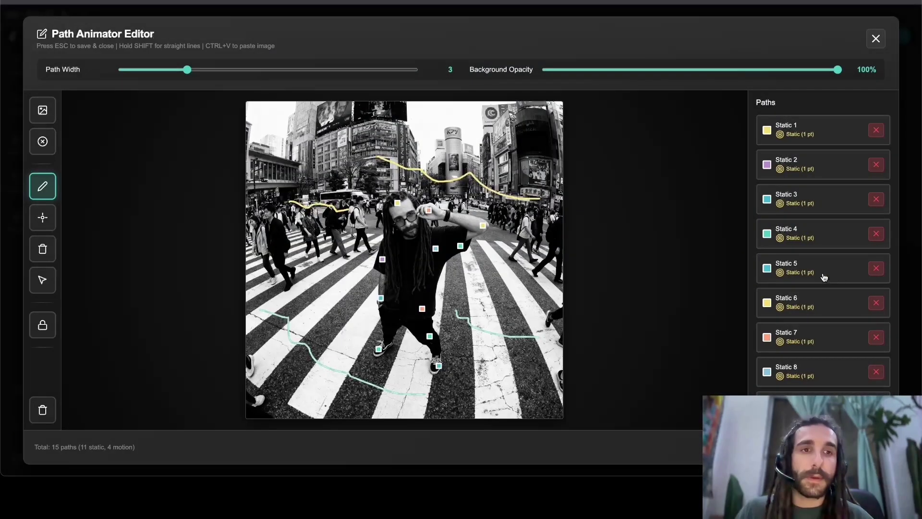
# Give Static 5 a 30%–75% range, Linear interpolation, and Static (Always Visible) visibility
pyautogui.click(817, 268)
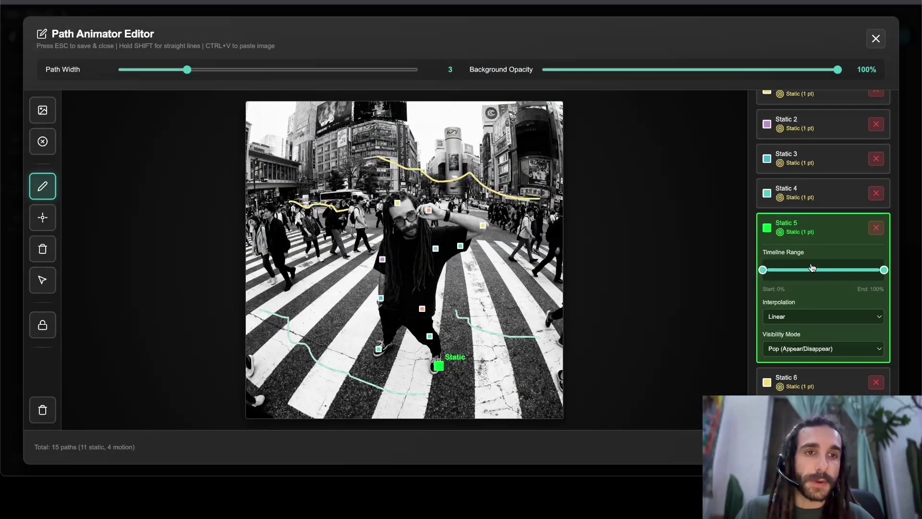
pyautogui.moveTo(763, 269); pyautogui.dragTo(798, 270)
pyautogui.moveTo(885, 270); pyautogui.dragTo(851, 269)
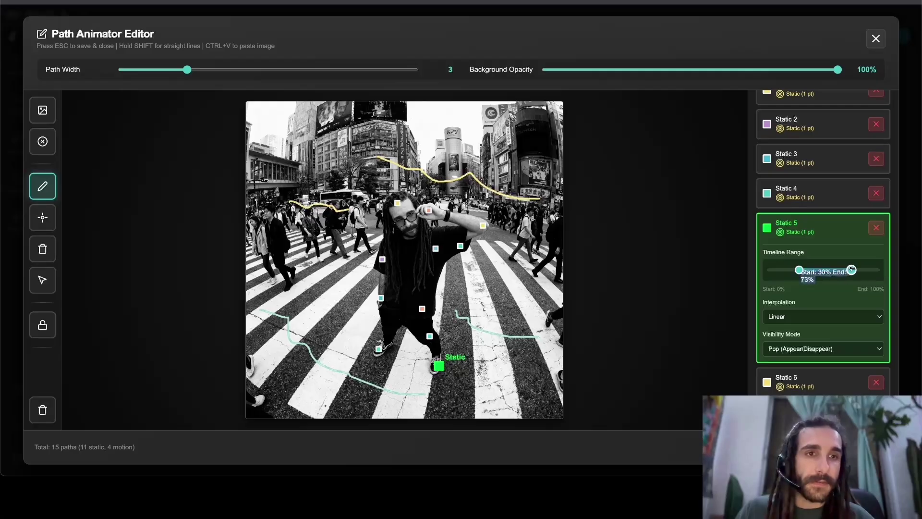
pyautogui.click(811, 317)
pyautogui.click(810, 316)
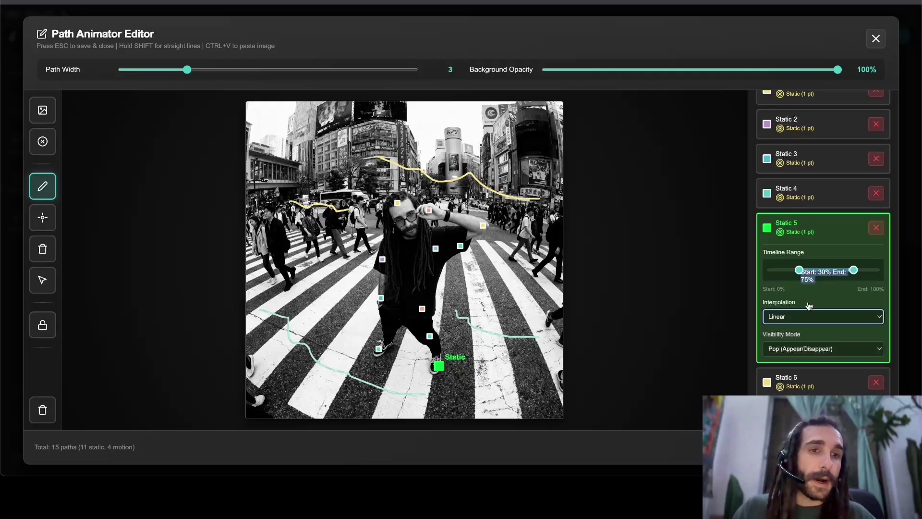
pyautogui.click(809, 317)
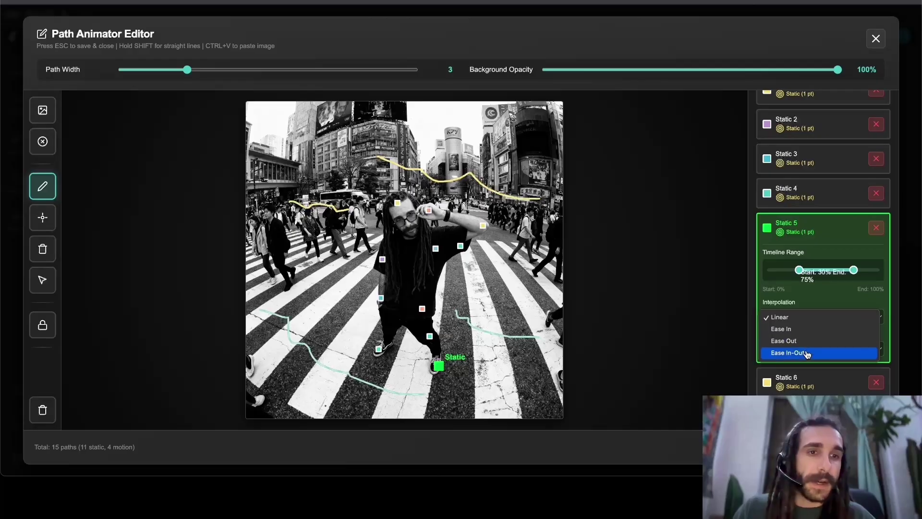
pyautogui.click(812, 318)
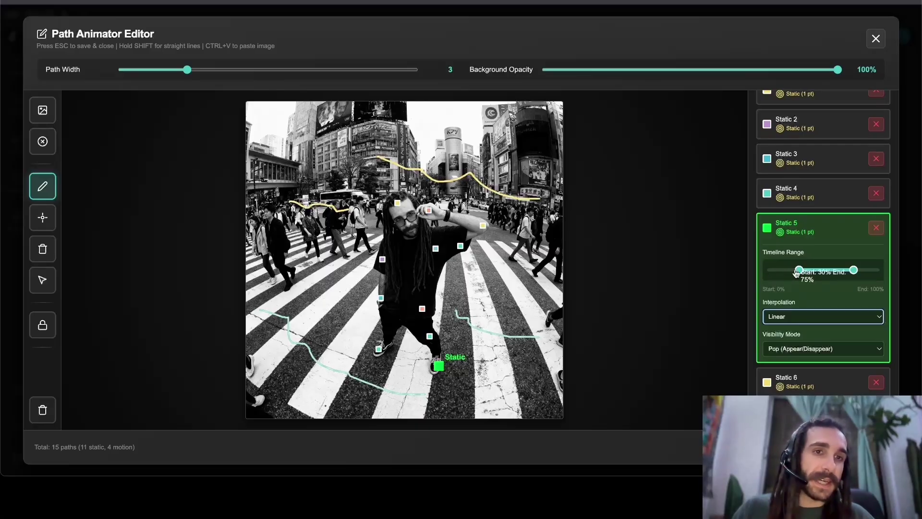
pyautogui.click(788, 355)
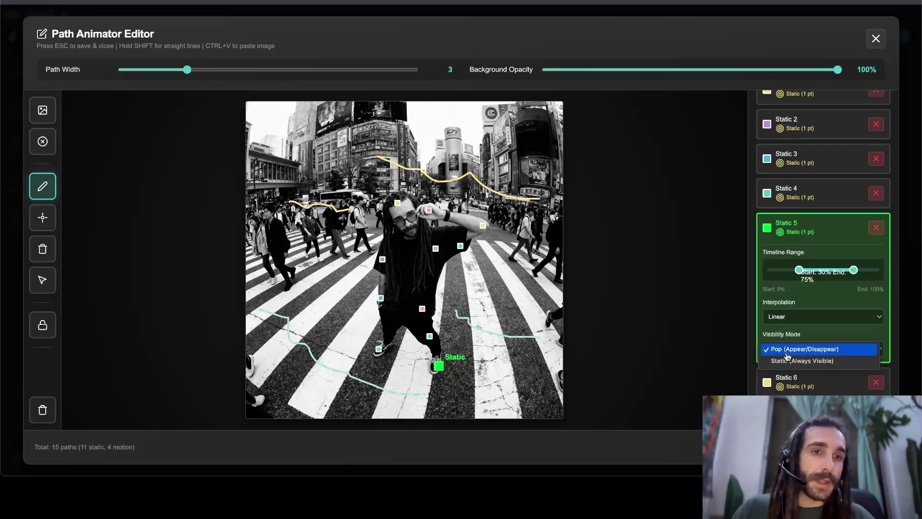
pyautogui.click(788, 354)
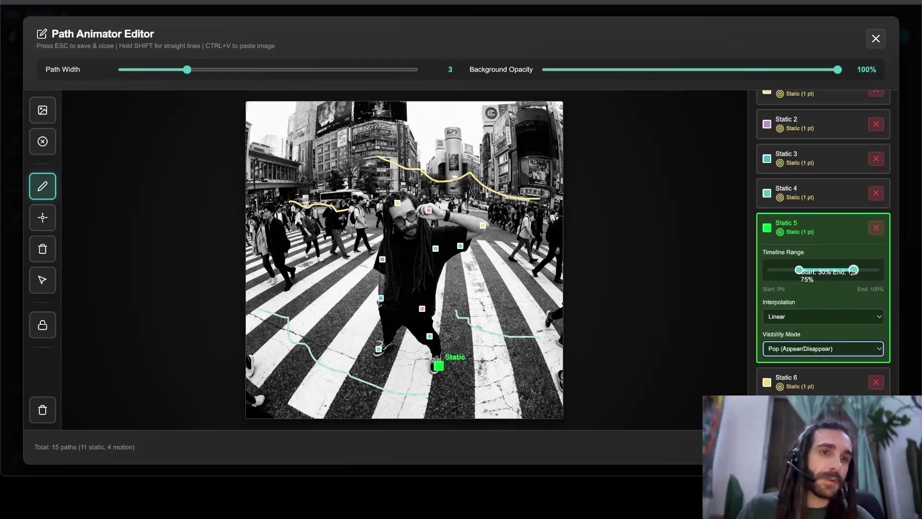
pyautogui.click(802, 349)
pyautogui.click(796, 365)
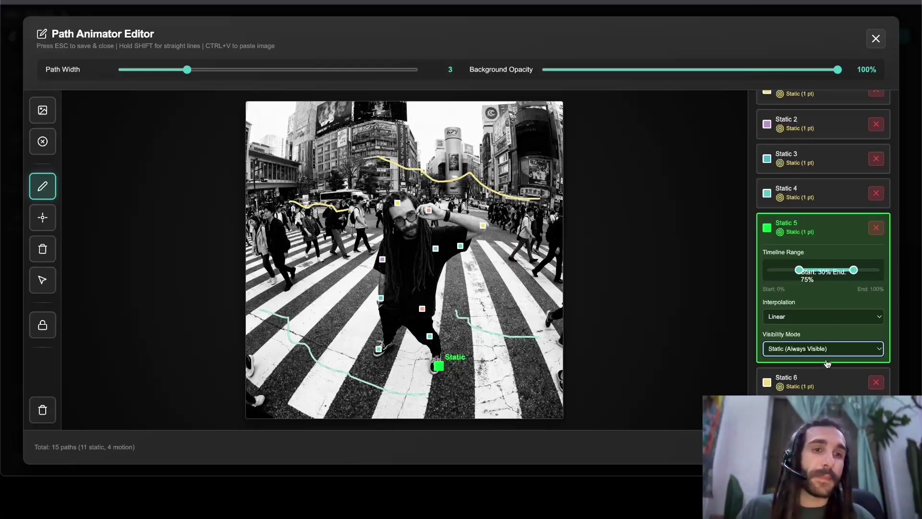
# Inspect the settings of Static 9 and motion paths Path 12, 15 and 13
pyautogui.scroll(-3, 836, 318)
pyautogui.click(814, 333)
pyautogui.click(790, 384)
pyautogui.scroll(-3, 793, 369)
pyautogui.click(807, 368)
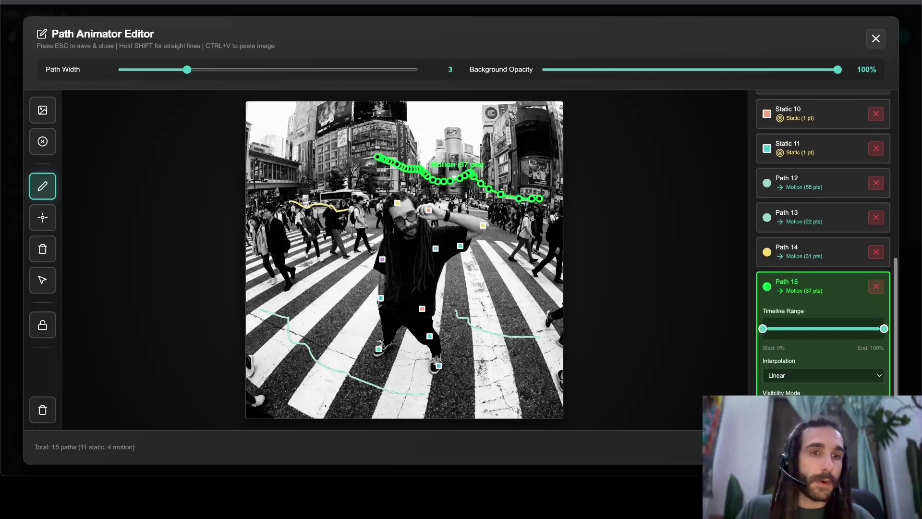
pyautogui.click(795, 299)
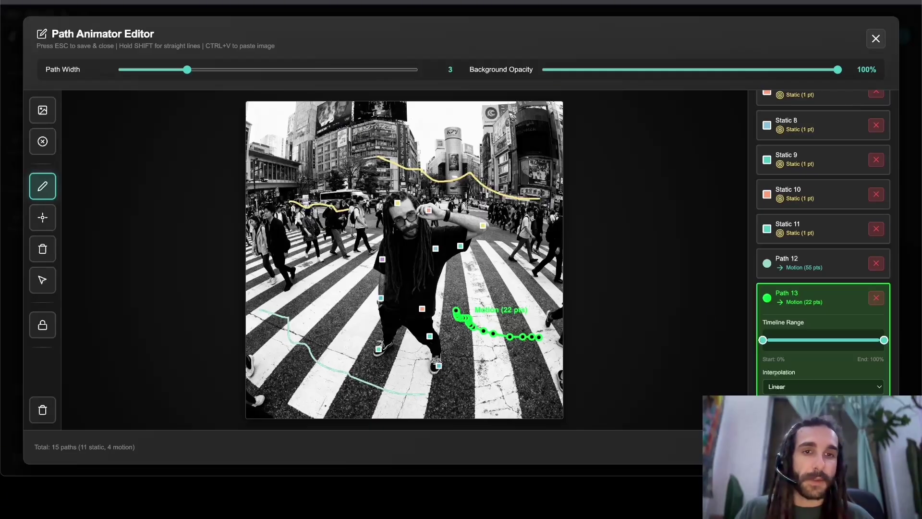
# Close the editor, try a link from FL Path Animator's image output, then cancel it
pyautogui.press('Escape')
pyautogui.scroll(5, 468, 164)
pyautogui.moveTo(458, 146); pyautogui.dragTo(542, 199)
pyautogui.scroll(-1, 531, 220)
pyautogui.press('Escape')
pyautogui.scroll(-5, 538, 227)
pyautogui.moveTo(538, 226); pyautogui.dragTo(379, 286)
# Reopen the path editor and erase the top yellow motion path and the red face pin
pyautogui.click(246, 393)
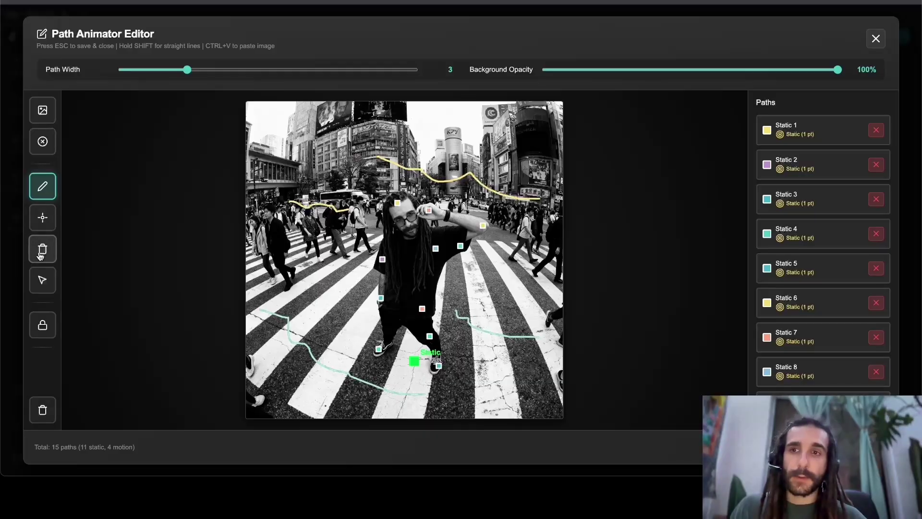
pyautogui.click(41, 255)
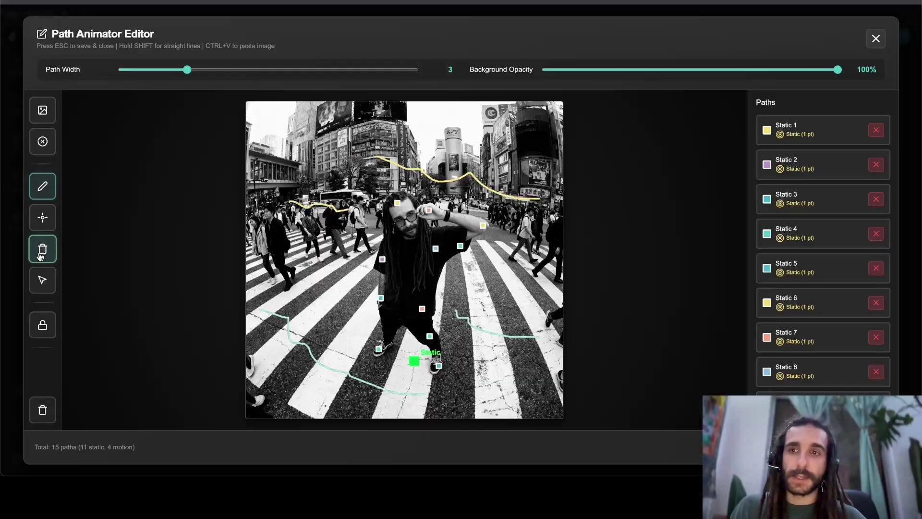
pyautogui.click(43, 280)
pyautogui.click(45, 257)
pyautogui.click(46, 259)
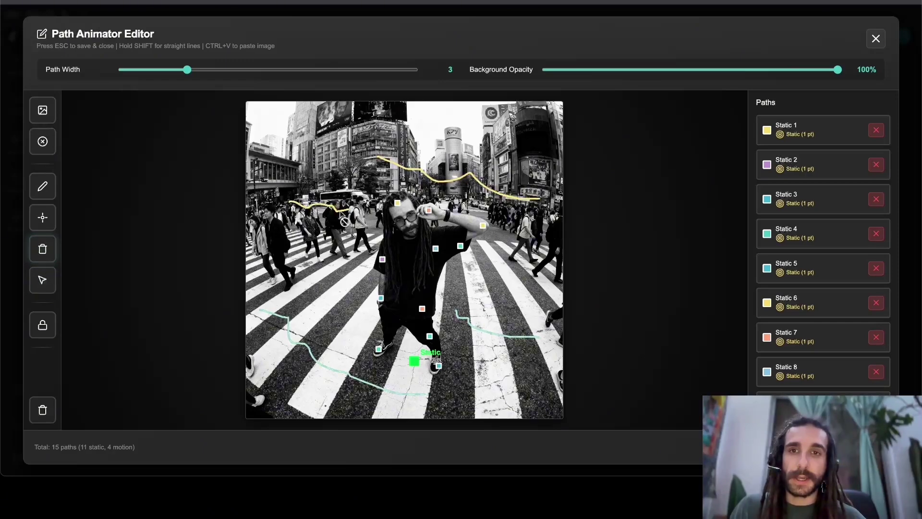
pyautogui.click(415, 182)
pyautogui.click(429, 210)
# Dim the background to 50% opacity and erase the light-blue and red waist pins
pyautogui.moveTo(838, 70); pyautogui.dragTo(547, 72)
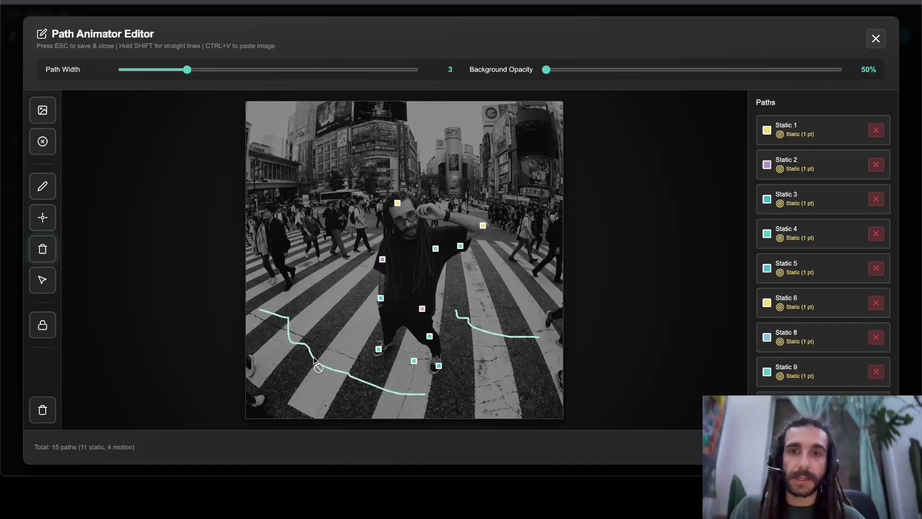
pyautogui.click(381, 298)
pyautogui.click(422, 308)
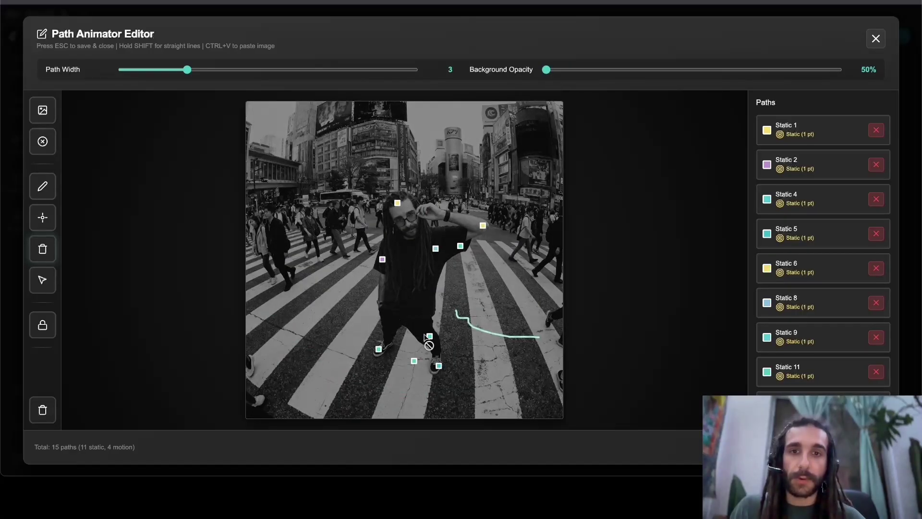
# Select the teal crosswalk path and inspect the Static 5, 4, 2 and 1 pin settings
pyautogui.click(43, 281)
pyautogui.click(510, 336)
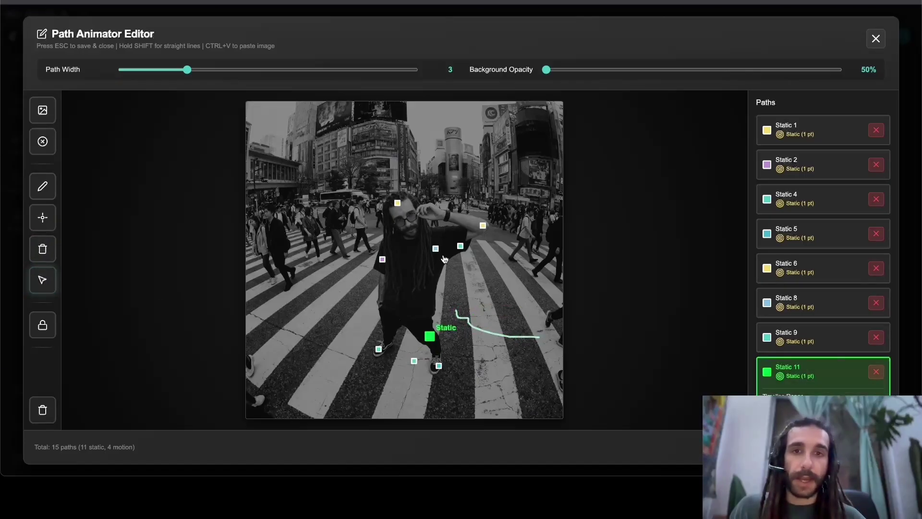
pyautogui.click(805, 245)
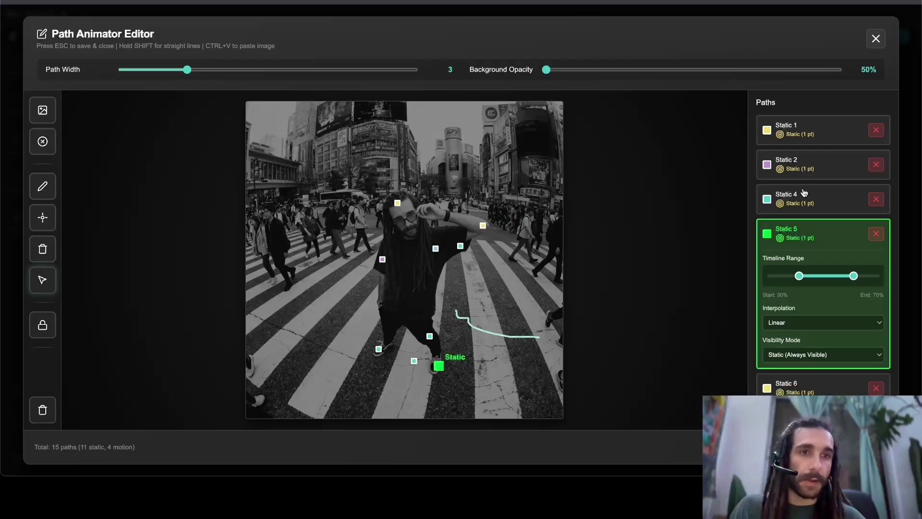
pyautogui.click(805, 194)
pyautogui.click(802, 165)
pyautogui.click(799, 128)
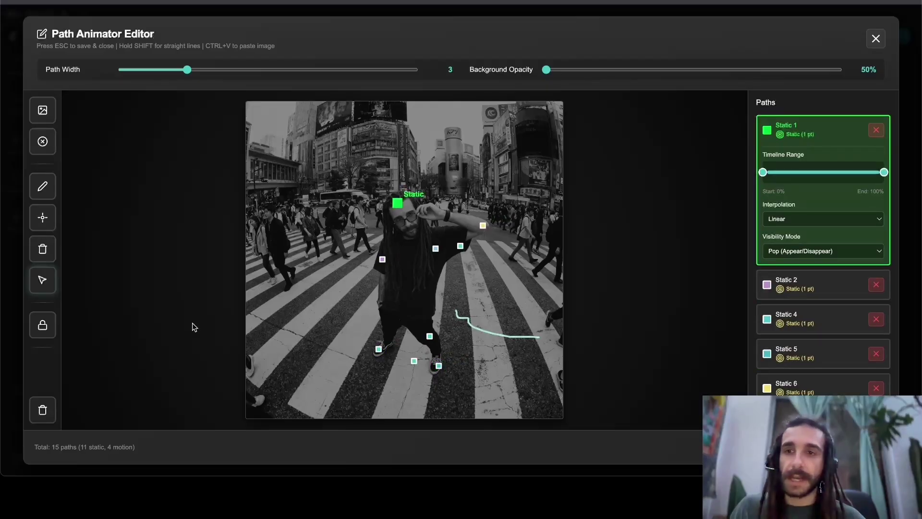
# Clear all paths and lock the perimeter with 12 static border pins
pyautogui.click(43, 411)
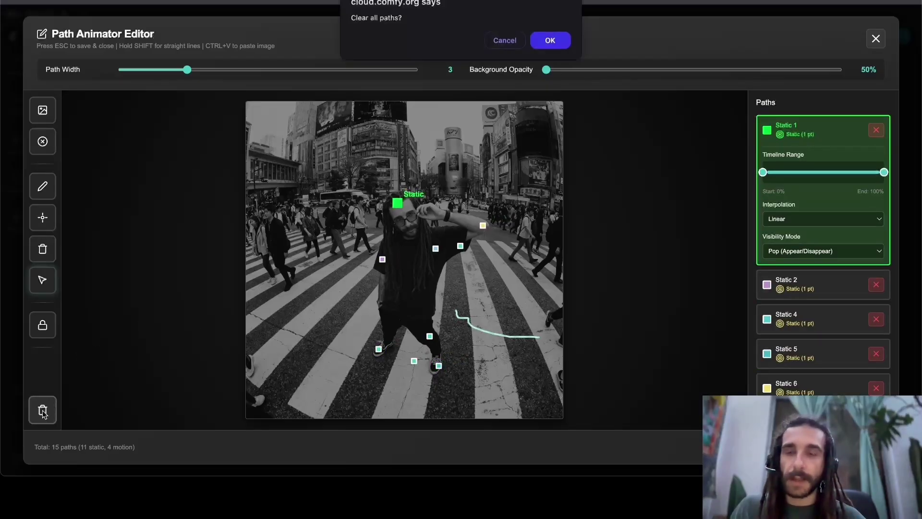
pyautogui.click(543, 46)
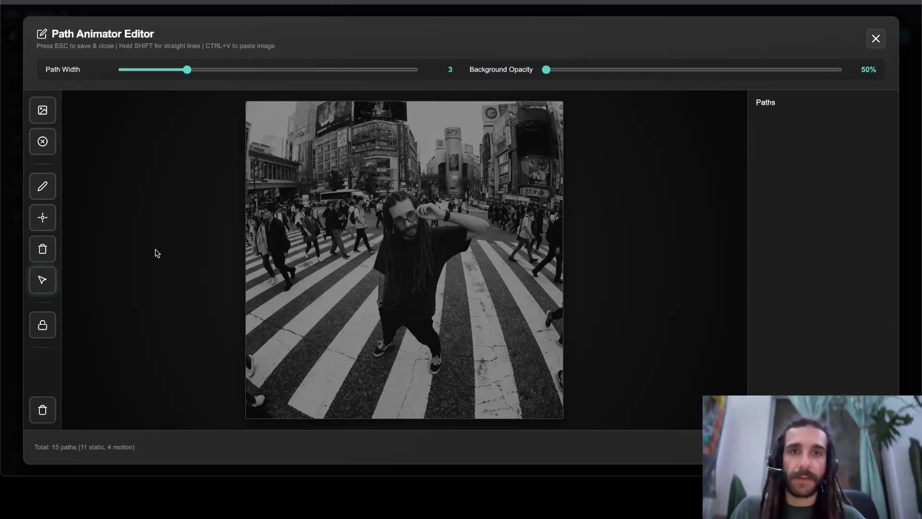
pyautogui.click(47, 328)
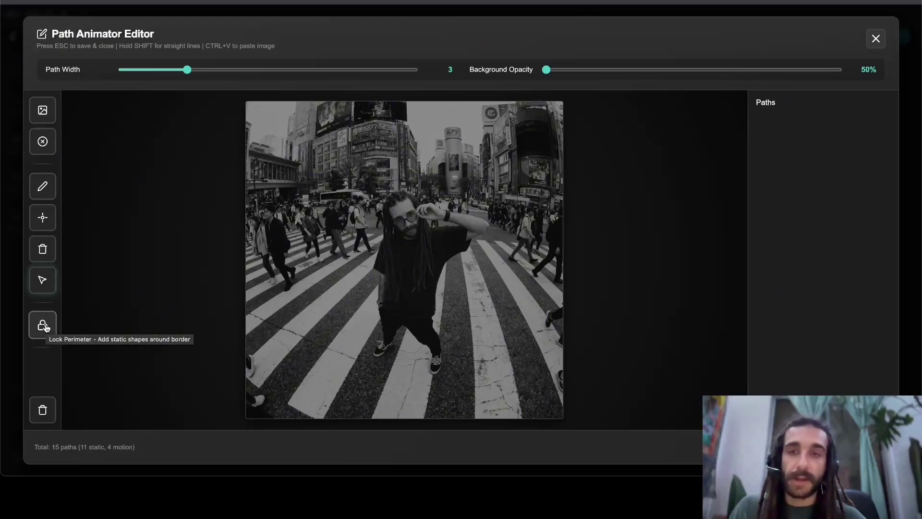
pyautogui.click(42, 326)
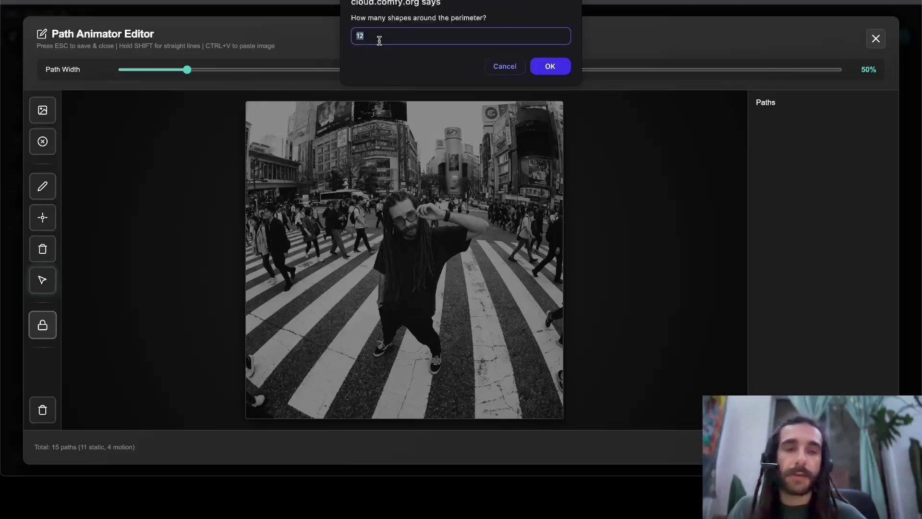
pyautogui.press('Return')
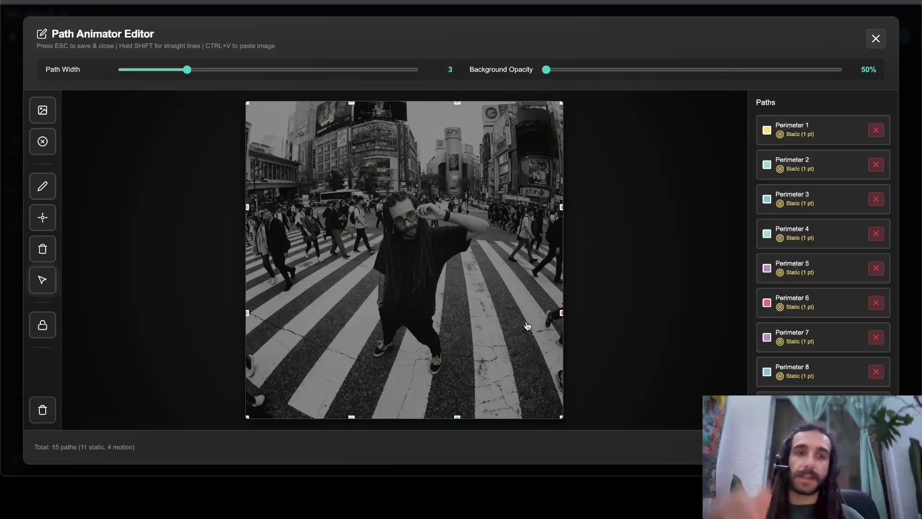
# Clear all paths and hand-place eight static pins at the corners, side edges and top/bottom centres
pyautogui.click(42, 409)
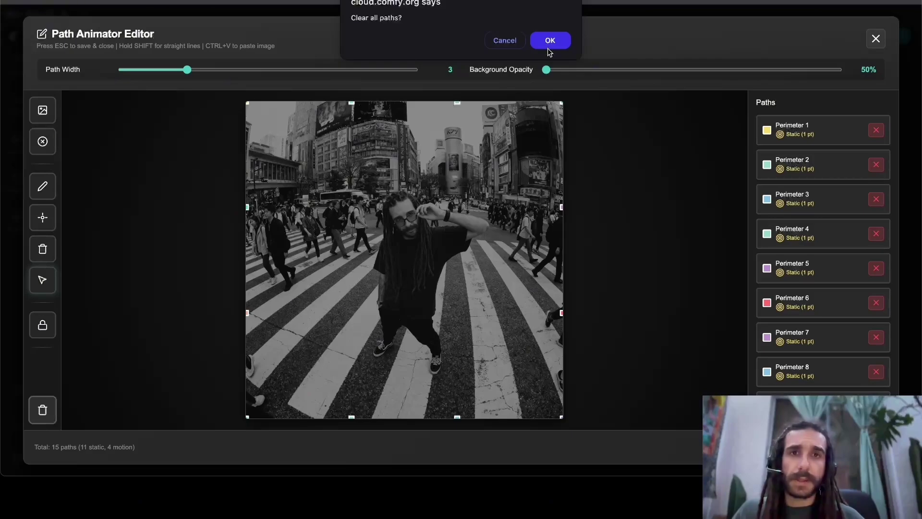
pyautogui.click(542, 43)
pyautogui.click(43, 214)
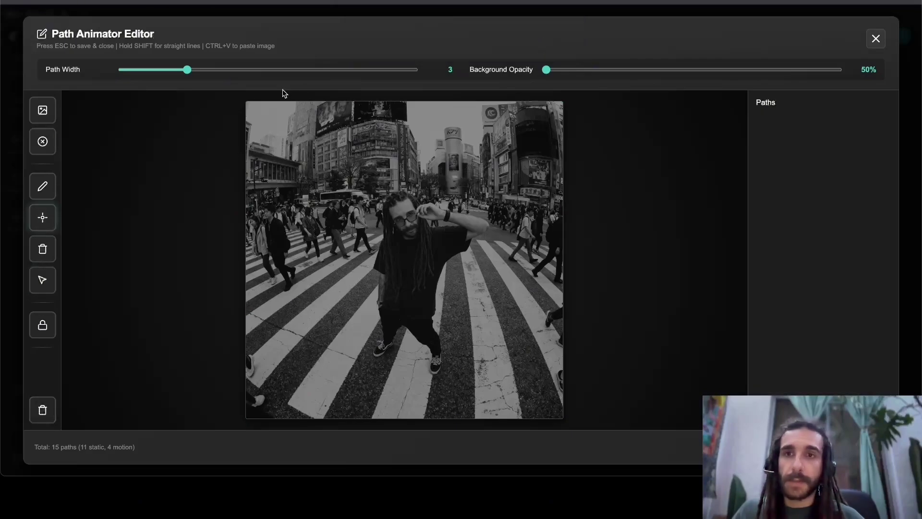
pyautogui.click(248, 108)
pyautogui.click(558, 107)
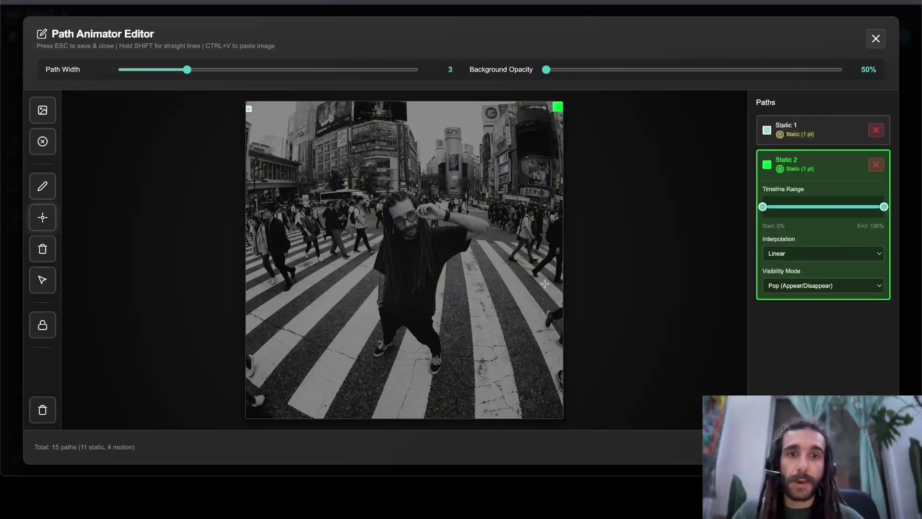
pyautogui.click(553, 253)
pyautogui.click(250, 253)
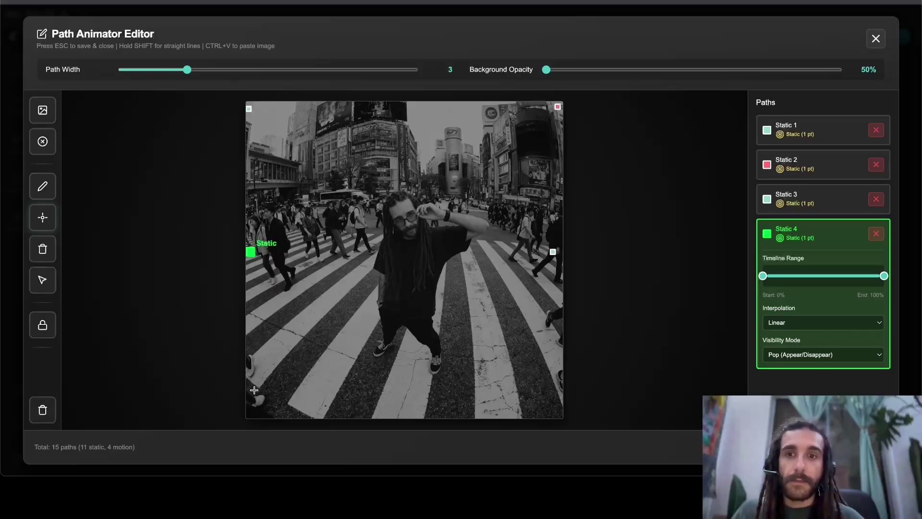
pyautogui.click(252, 411)
pyautogui.click(556, 414)
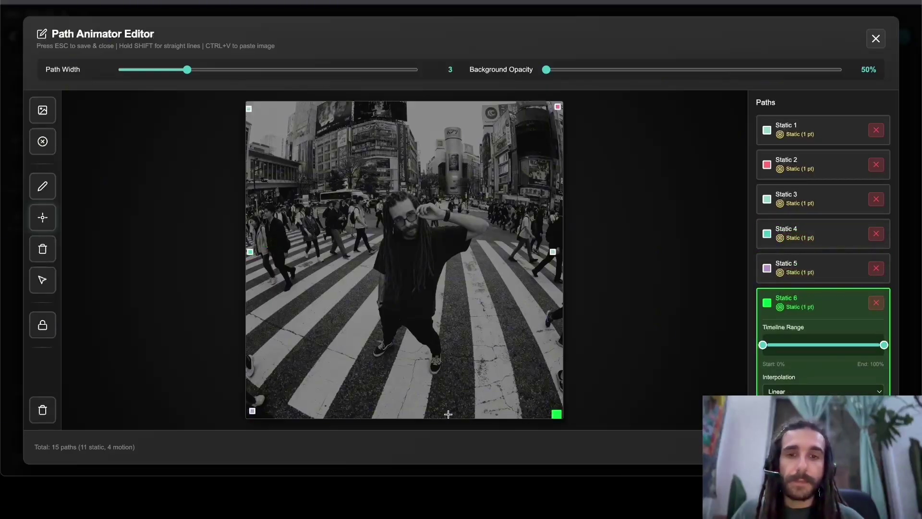
pyautogui.click(420, 413)
pyautogui.click(412, 106)
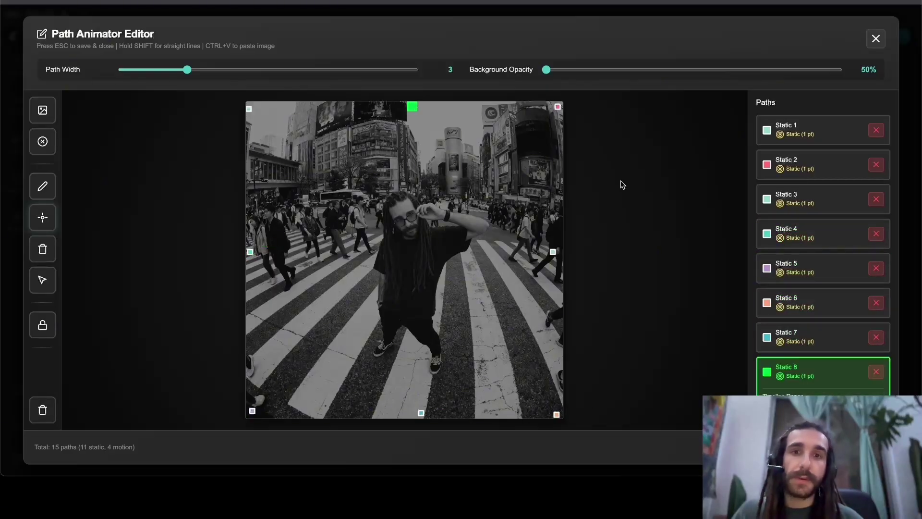
# Clear the hand-placed pins and regenerate 12 automatic perimeter pins
pyautogui.click(42, 409)
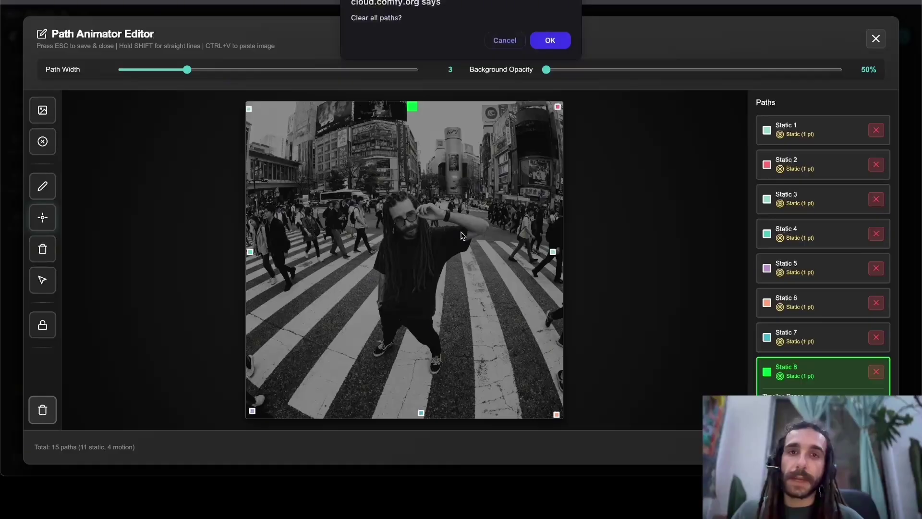
pyautogui.click(537, 43)
pyautogui.click(43, 326)
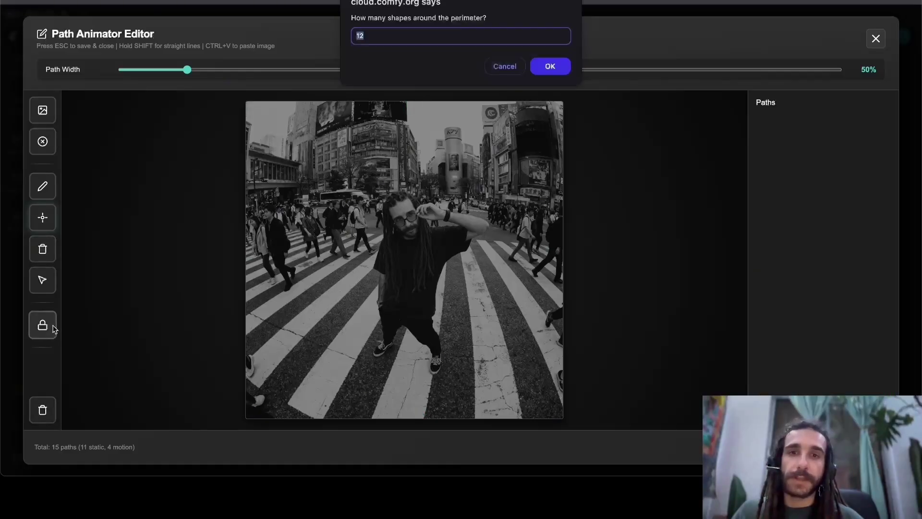
pyautogui.click(549, 68)
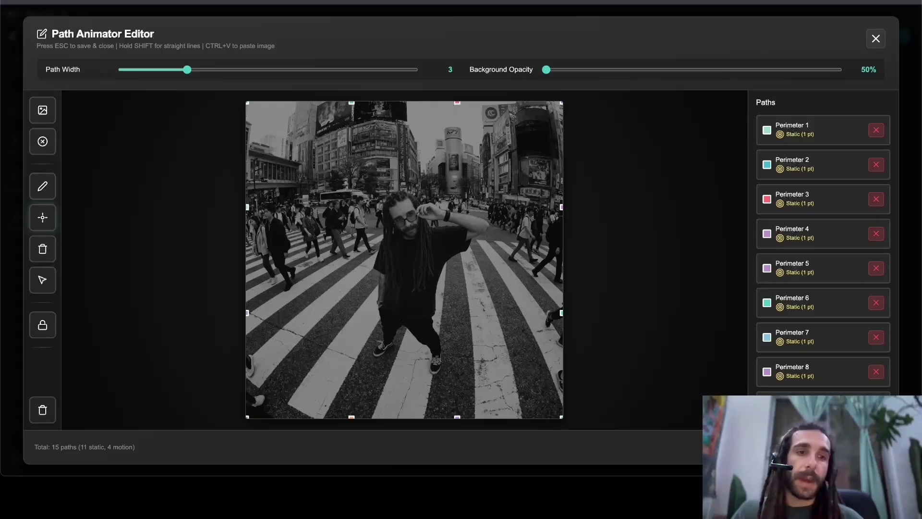
# Save the paths, close the Path Animator Editor, and centre the generated crosswalk video preview
pyautogui.press('Escape')
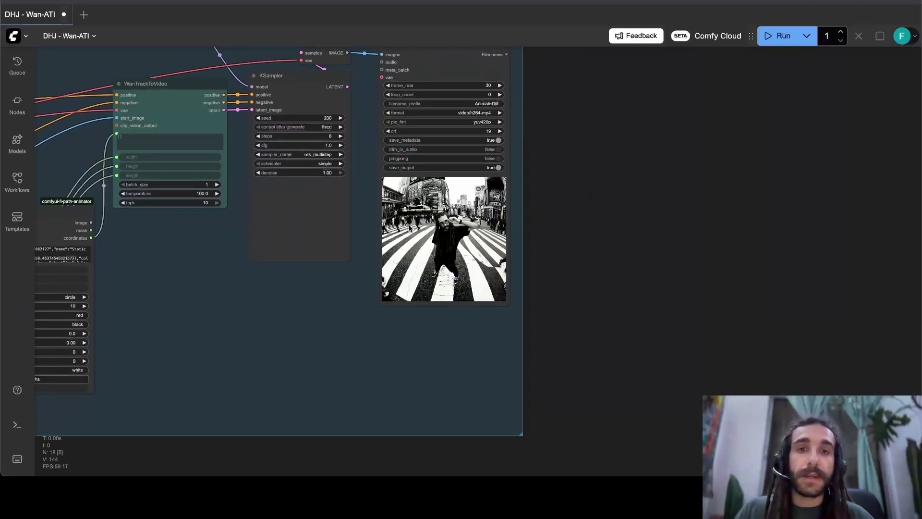
pyautogui.scroll(5, 411, 228)
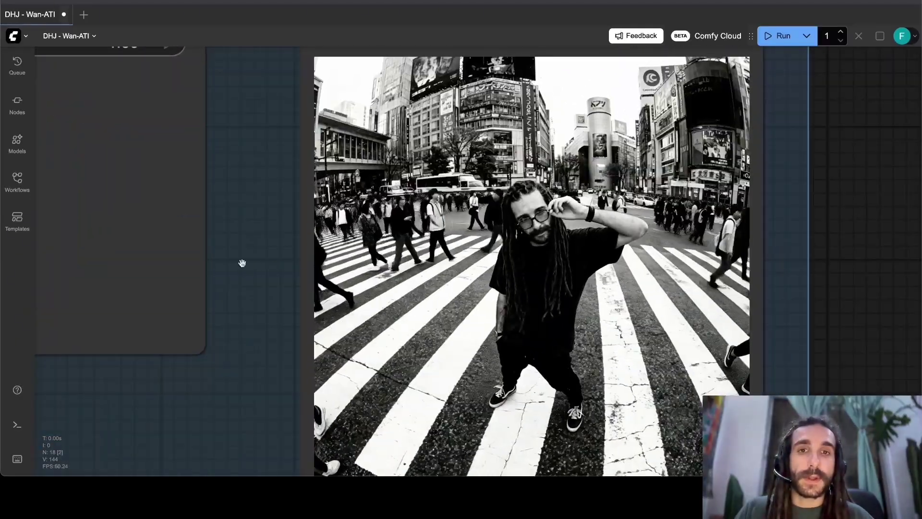
pyautogui.moveTo(240, 262); pyautogui.dragTo(200, 236)
pyautogui.scroll(-3, 202, 239)
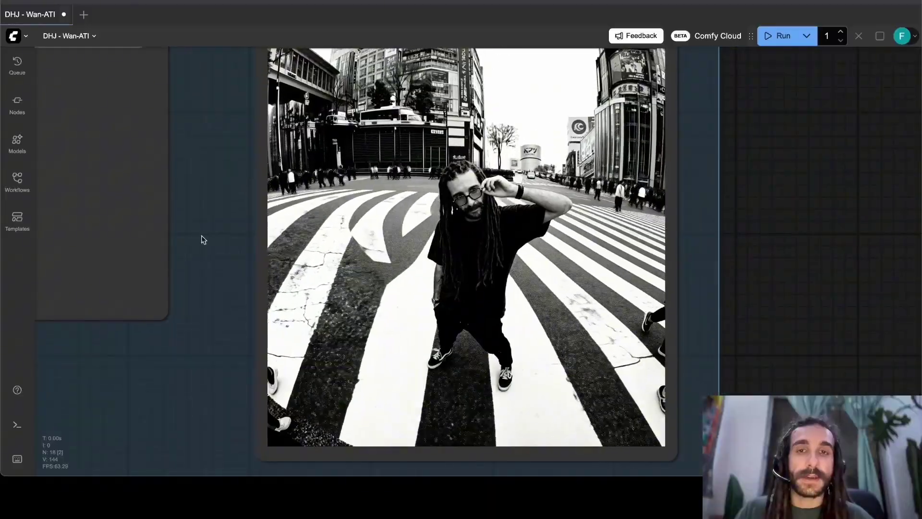